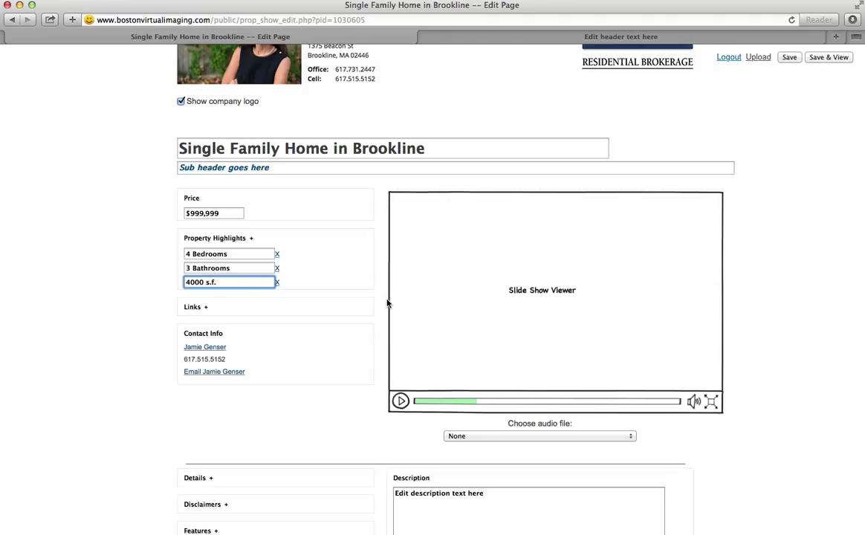
- Remove the 4000 s.f. highlight, save and view the listing, then return to editing
{"action": "left_click", "coordinate": [277, 284]}
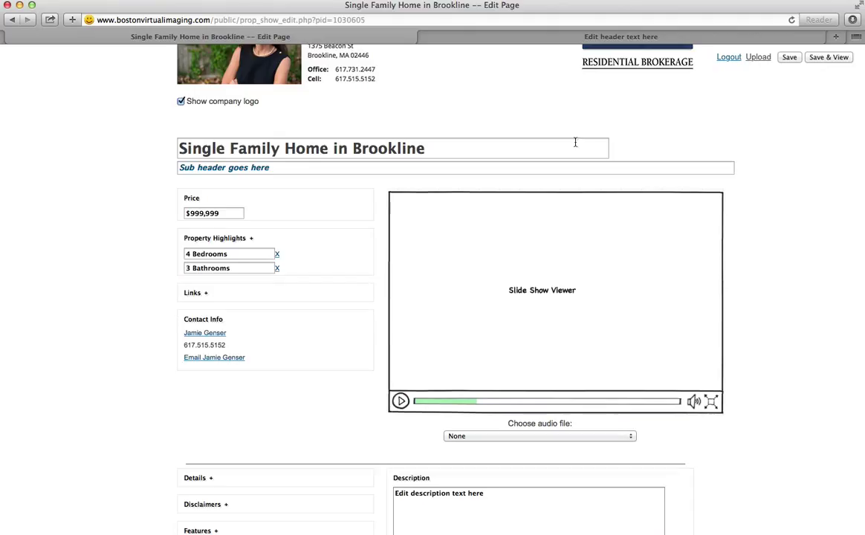
{"action": "left_click", "coordinate": [823, 59]}
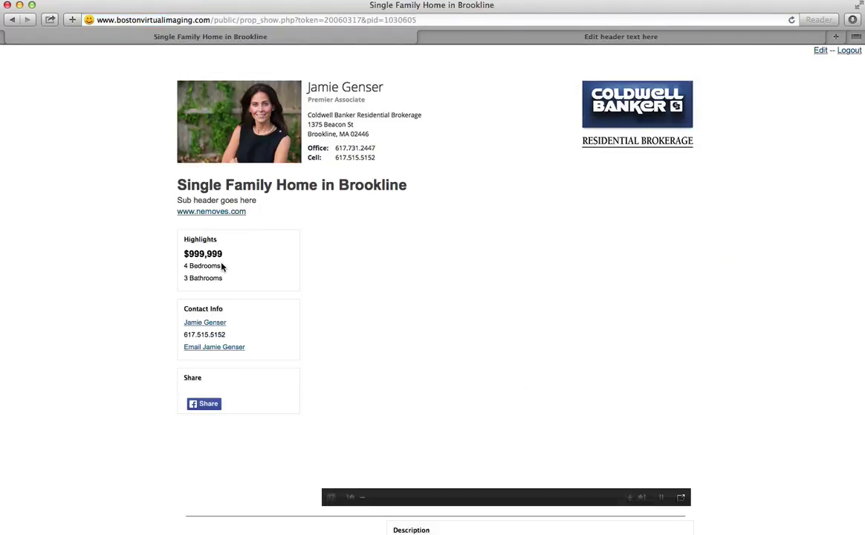
{"action": "left_click", "coordinate": [819, 52]}
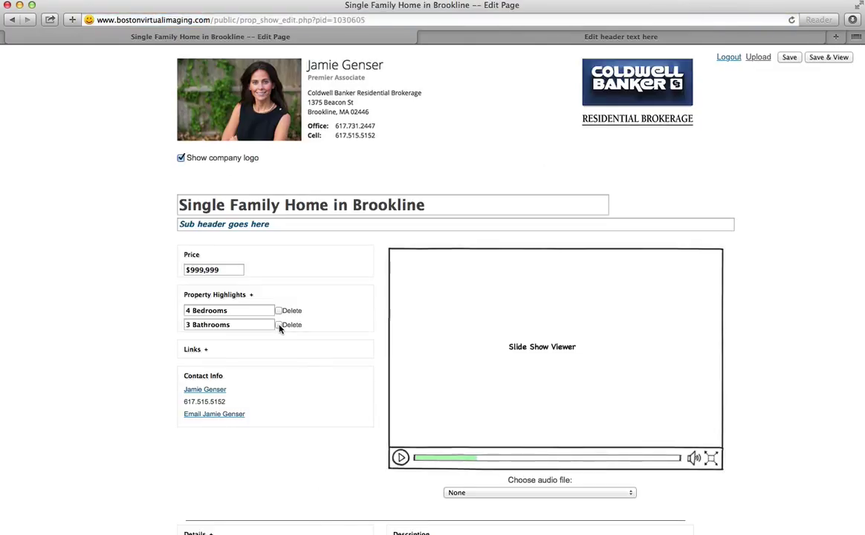
- Delete the 3 Bathrooms highlight, save and view the listing, then reopen the editor
{"action": "left_click", "coordinate": [280, 326]}
{"action": "left_click", "coordinate": [828, 58]}
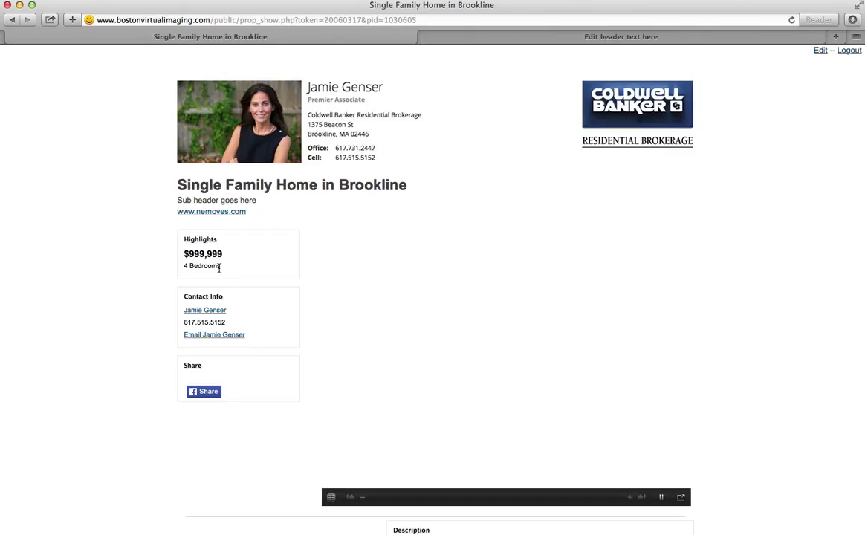
{"action": "left_click", "coordinate": [821, 50]}
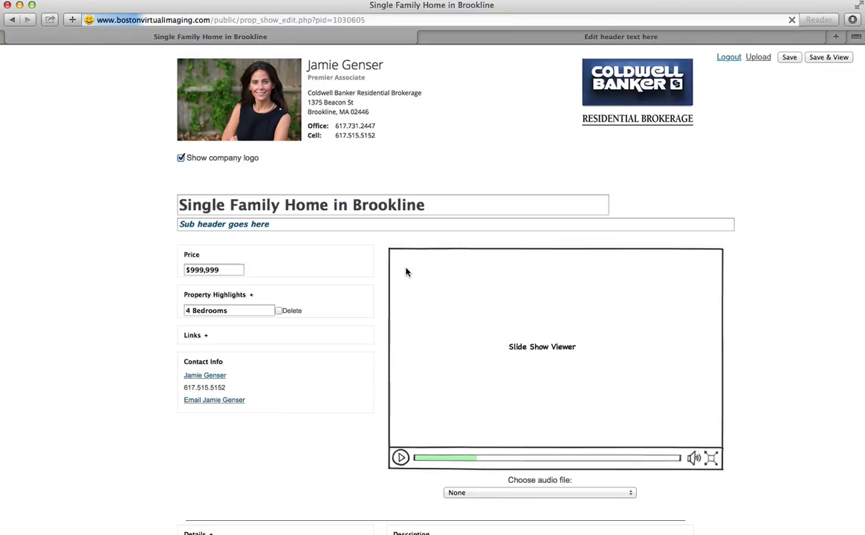
- Add two Features entries, 'Hardwood floors' and 'Large back yard', then save and view the listing
{"action": "scroll", "coordinate": [272, 417], "scroll_direction": "down", "scroll_amount": 5}
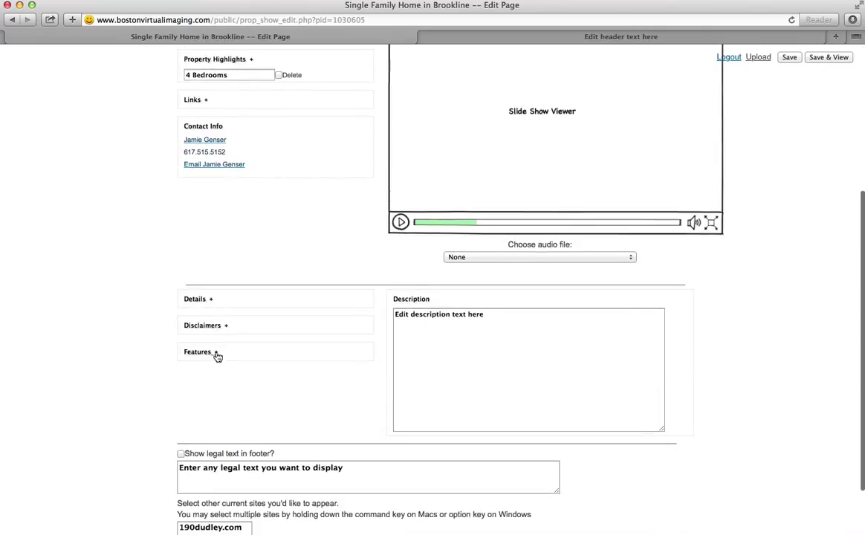
{"action": "left_click", "coordinate": [217, 354]}
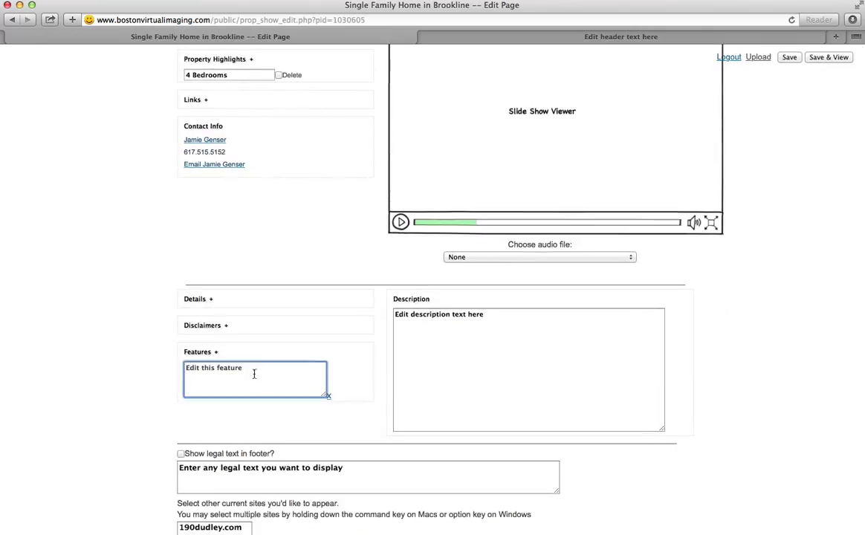
{"action": "key", "text": "super+a"}
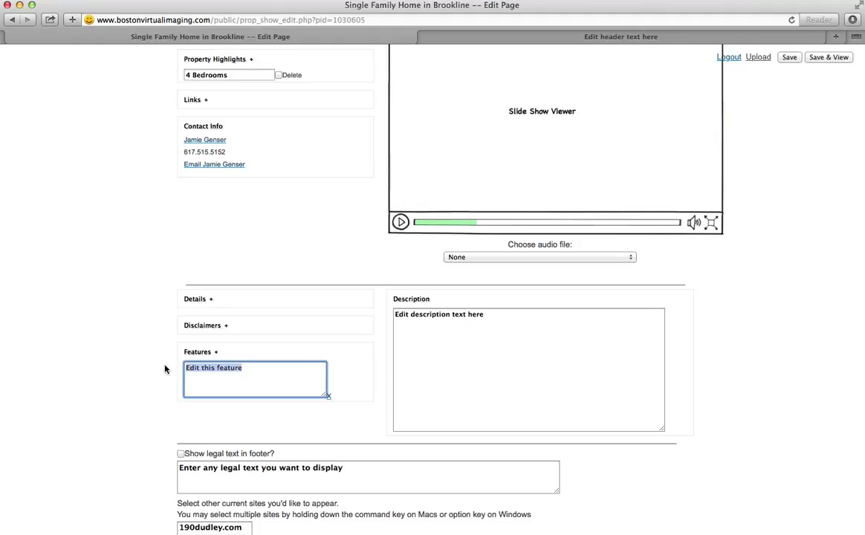
{"action": "type", "text": "Hardwood"}
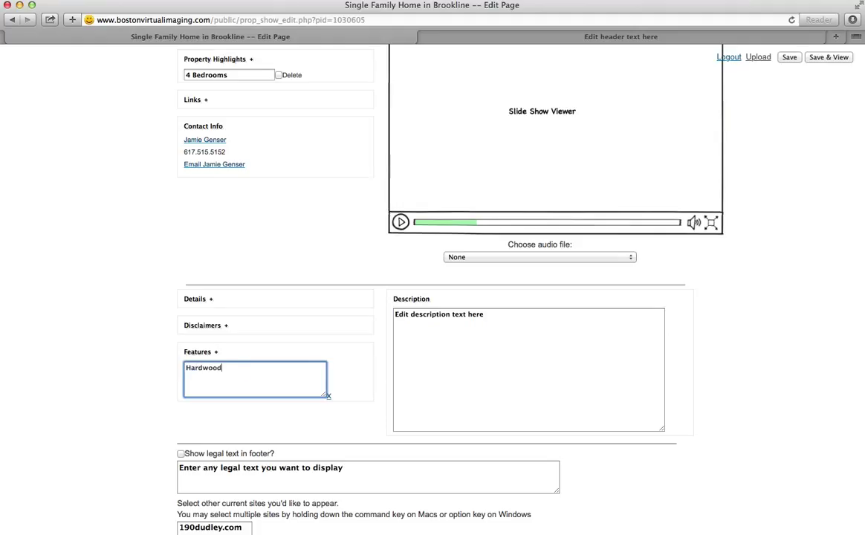
{"action": "type", "text": " floors"}
{"action": "left_click", "coordinate": [216, 352]}
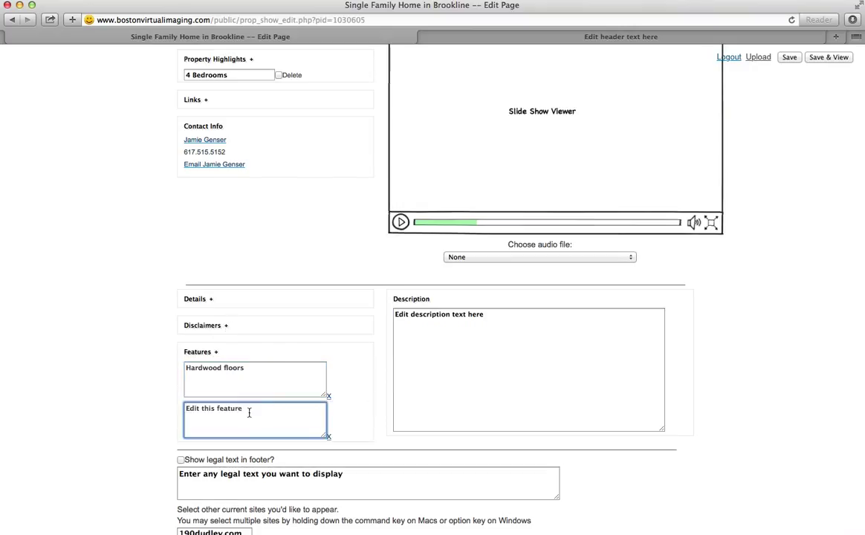
{"action": "key", "text": "super+a"}
{"action": "type", "text": "Large back yard"}
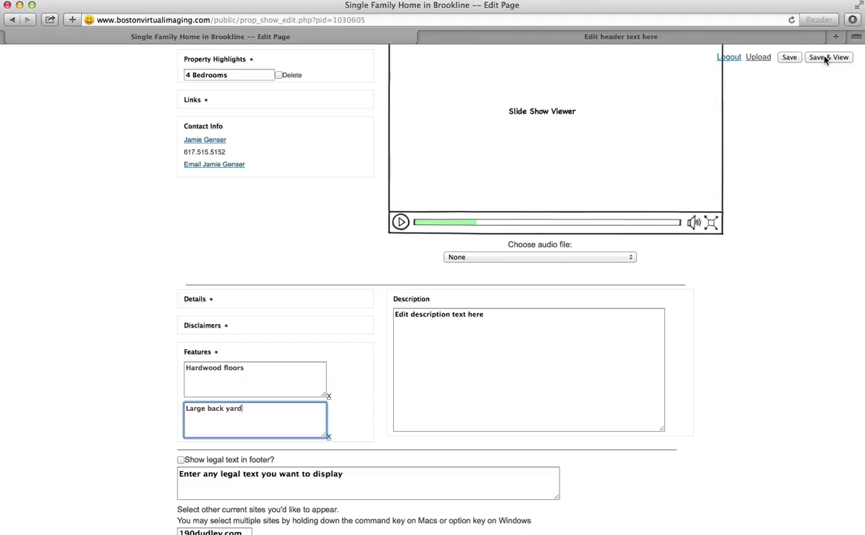
{"action": "left_click", "coordinate": [825, 59]}
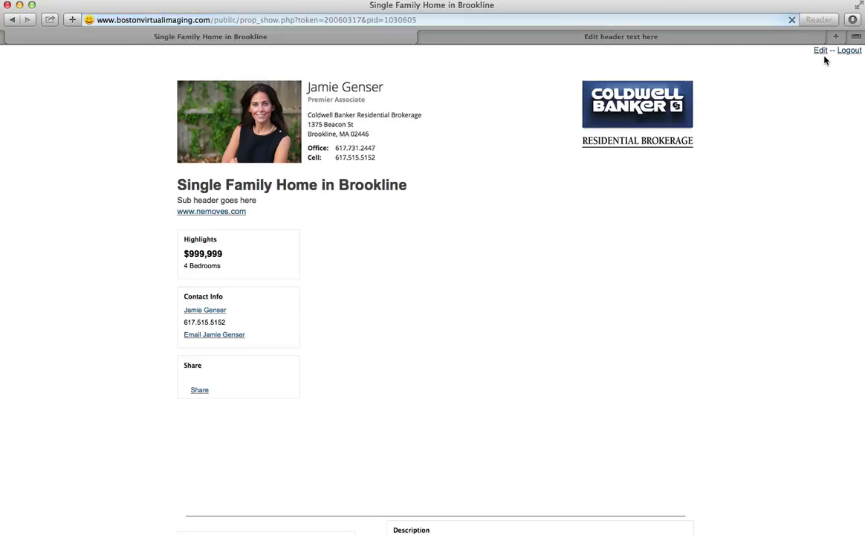
- Check that Hardwood floors and Large back yard appear on the published page, then go back to editing
{"action": "scroll", "coordinate": [578, 273], "scroll_direction": "down", "scroll_amount": 4}
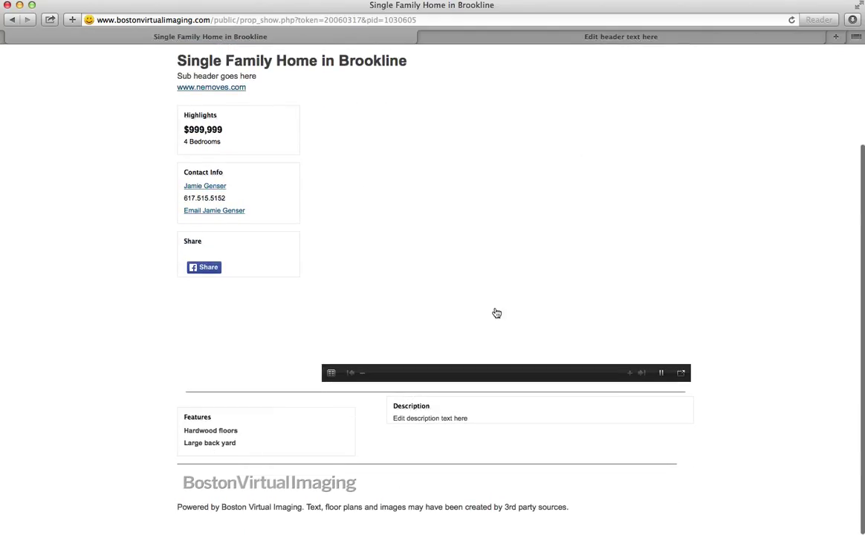
{"action": "scroll", "coordinate": [497, 312], "scroll_direction": "up", "scroll_amount": 4}
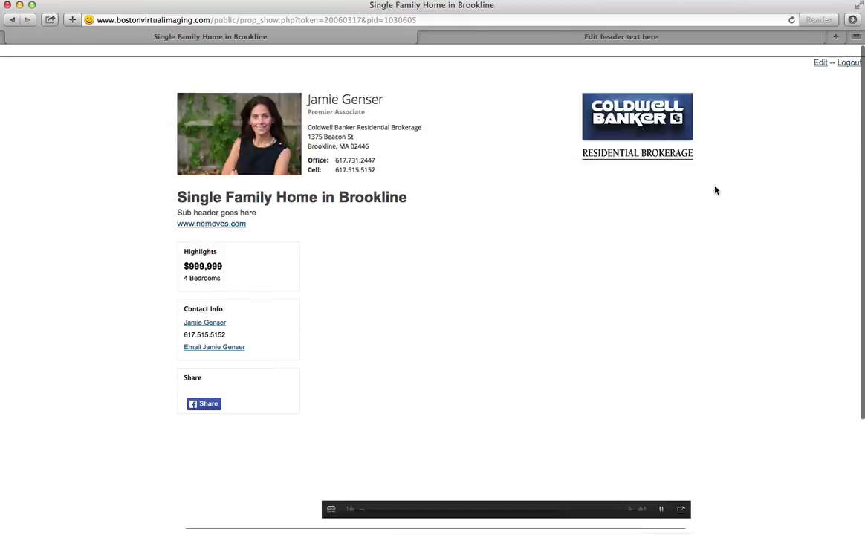
{"action": "left_click", "coordinate": [821, 51]}
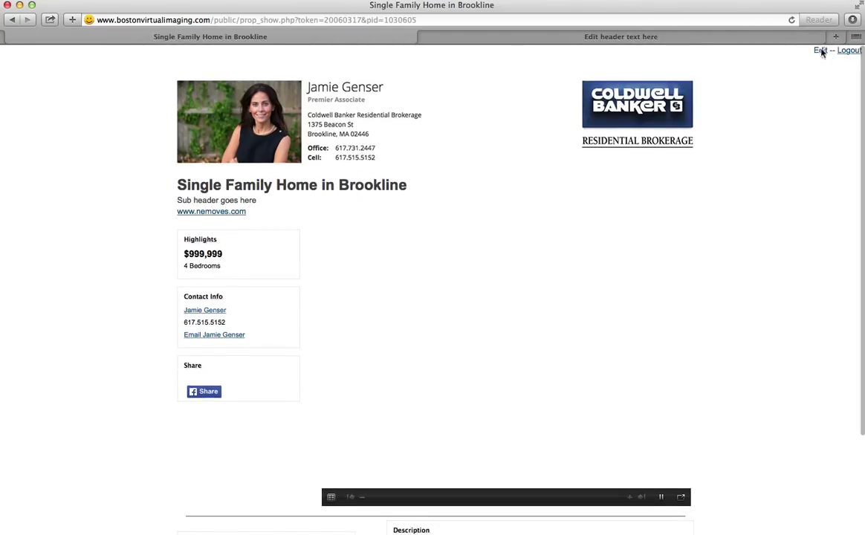
{"action": "scroll", "coordinate": [378, 365], "scroll_direction": "down", "scroll_amount": 3}
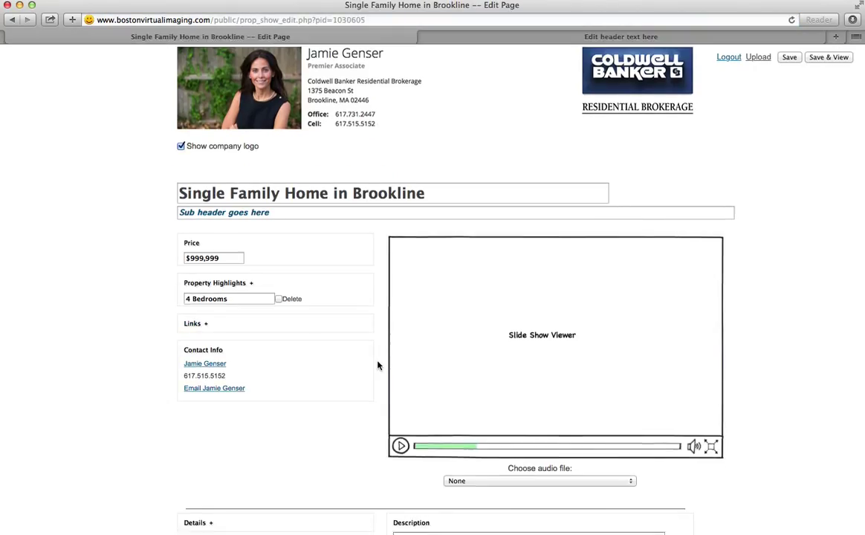
{"action": "scroll", "coordinate": [377, 365], "scroll_direction": "up", "scroll_amount": 2}
{"action": "scroll", "coordinate": [376, 365], "scroll_direction": "up", "scroll_amount": 1}
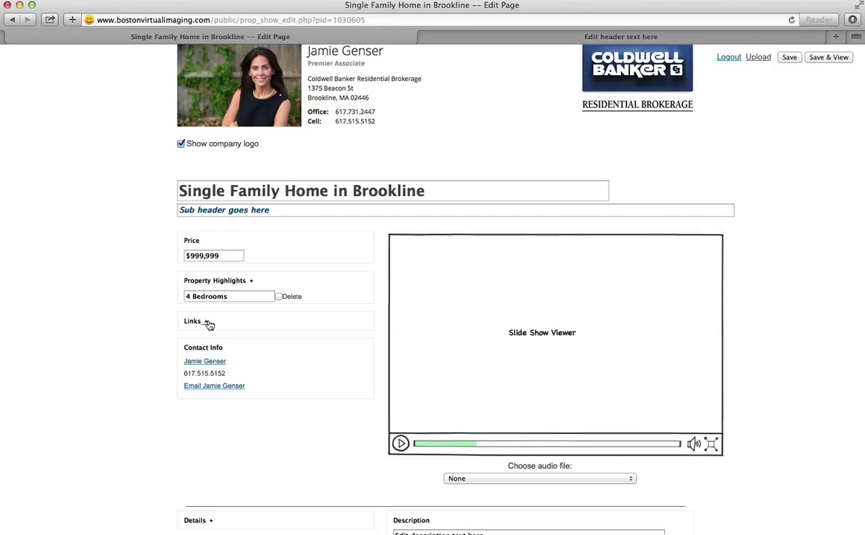
{"action": "left_click", "coordinate": [208, 322]}
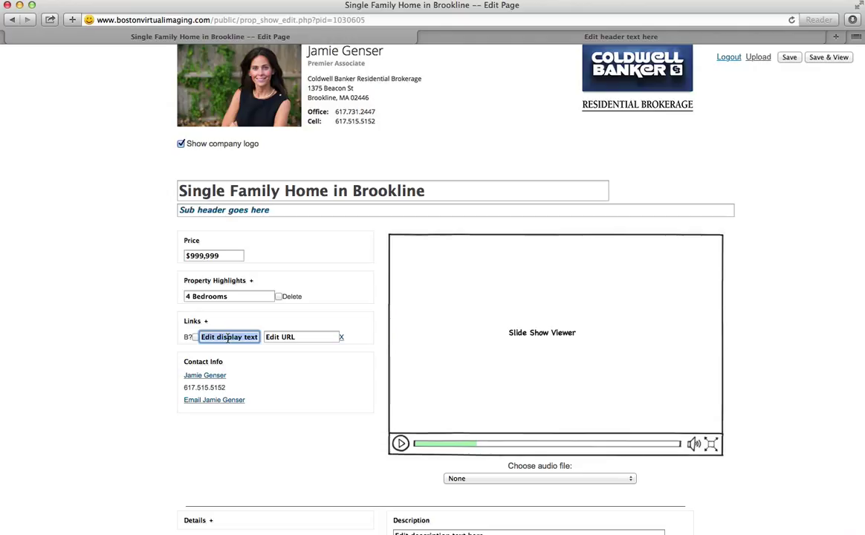
{"action": "left_click", "coordinate": [304, 338]}
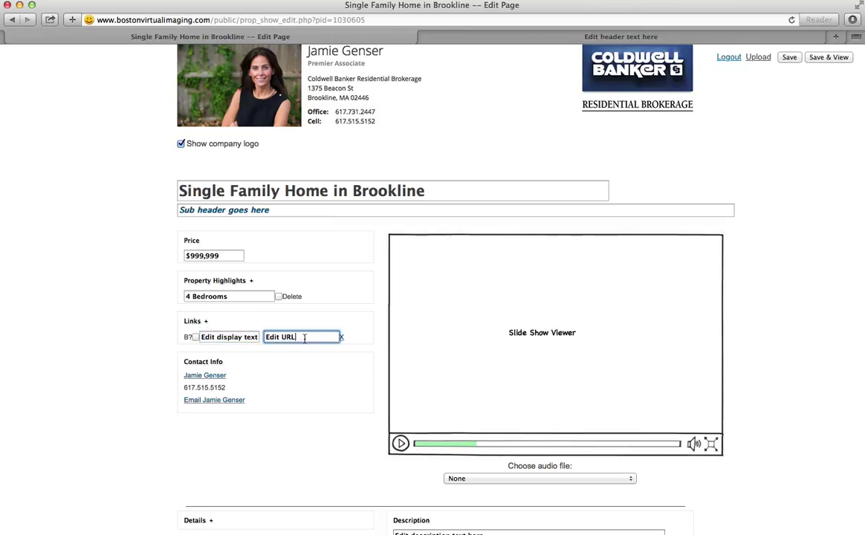
{"action": "triple_click", "coordinate": [266, 336]}
{"action": "triple_click", "coordinate": [243, 339]}
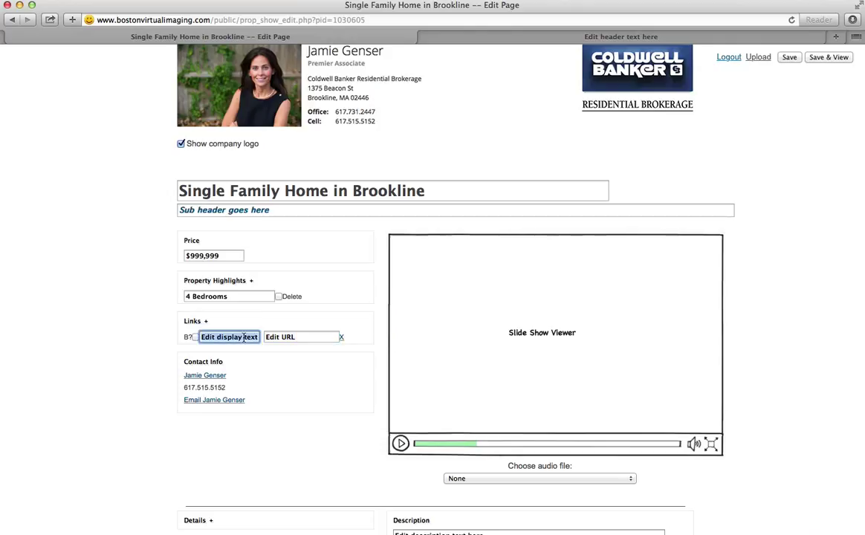
{"action": "type", "text": "Google"}
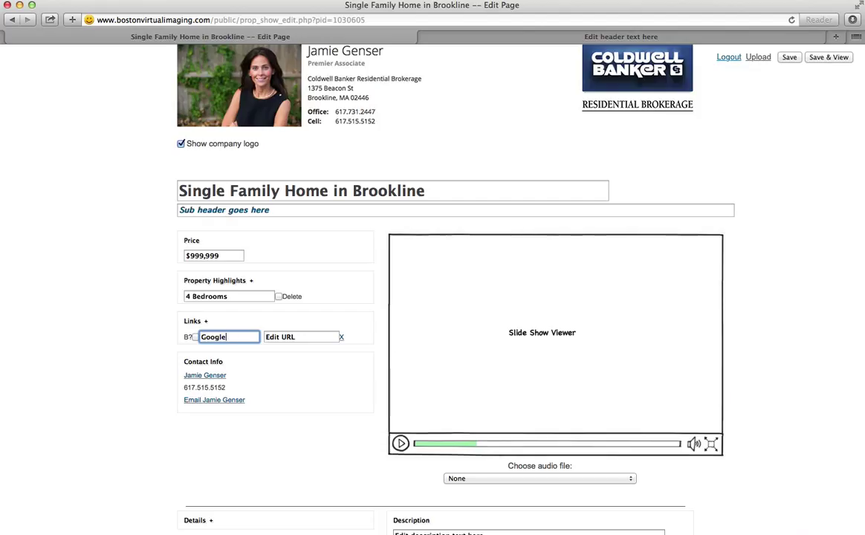
{"action": "key", "text": "Tab"}
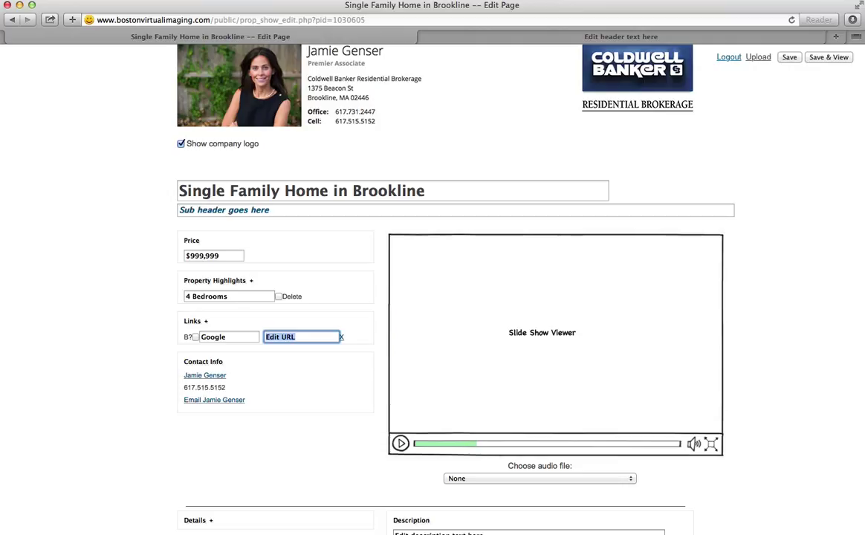
{"action": "type", "text": "www.gogo"}
{"action": "key", "text": "BackSpace"}
{"action": "key", "text": "BackSpace"}
{"action": "type", "text": "ogle.com"}
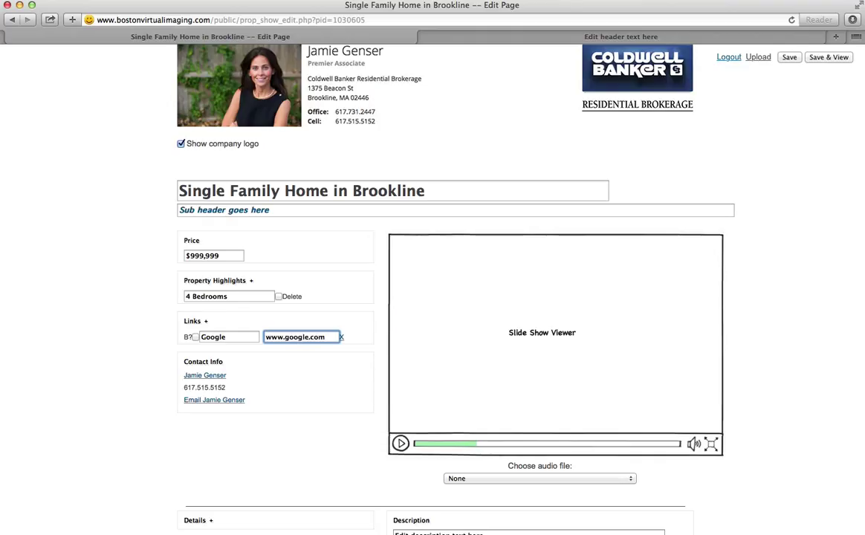
{"action": "left_click", "coordinate": [829, 58]}
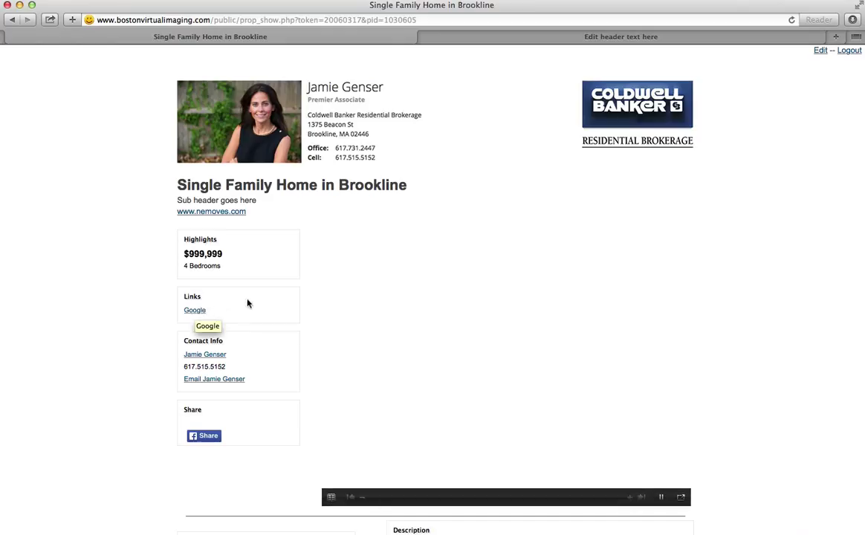
- Test the Google link, close the Google tab, and return to editing the listing
{"action": "left_click", "coordinate": [198, 313]}
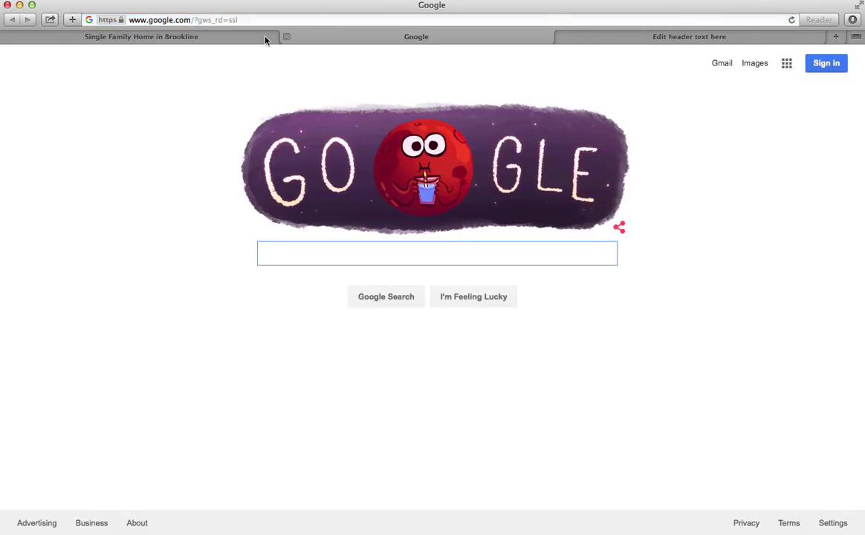
{"action": "key", "text": "super+w"}
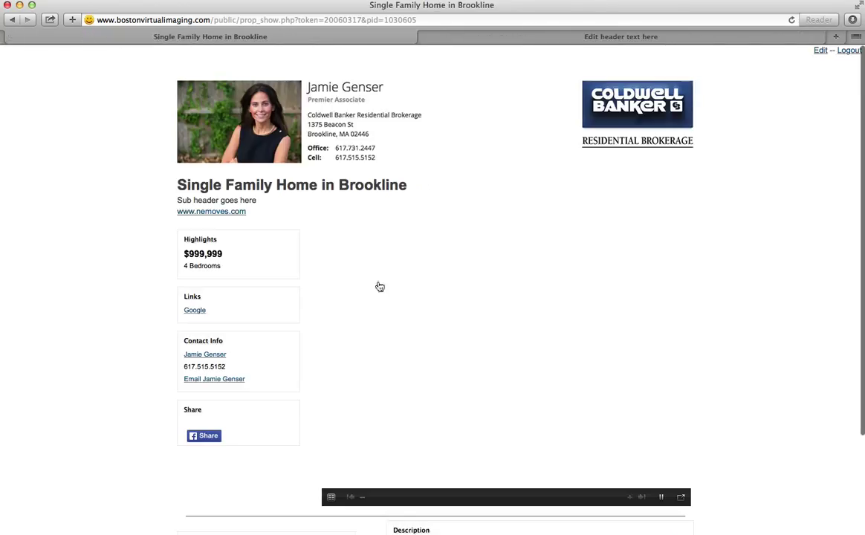
{"action": "left_click", "coordinate": [821, 51]}
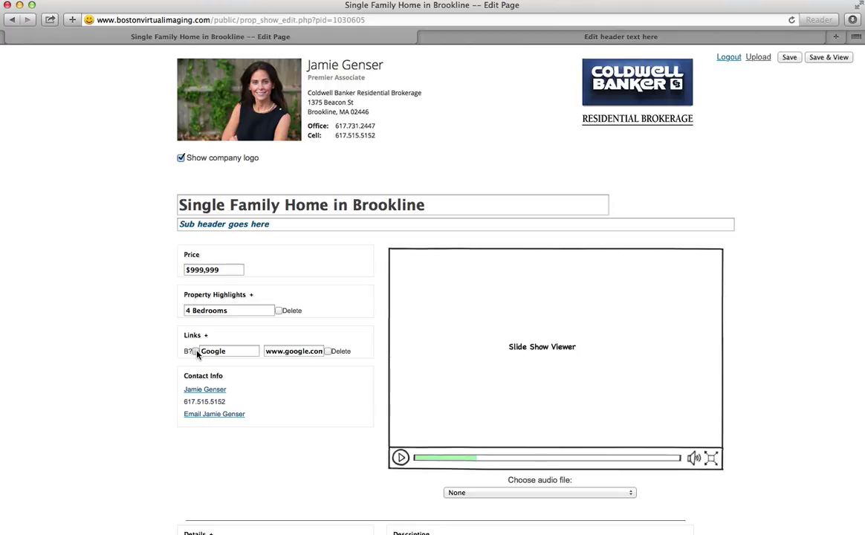
- Mark the existing Google link for deletion and save to remove it
{"action": "left_click", "coordinate": [195, 352]}
{"action": "scroll", "coordinate": [318, 396], "scroll_direction": "down", "scroll_amount": 1}
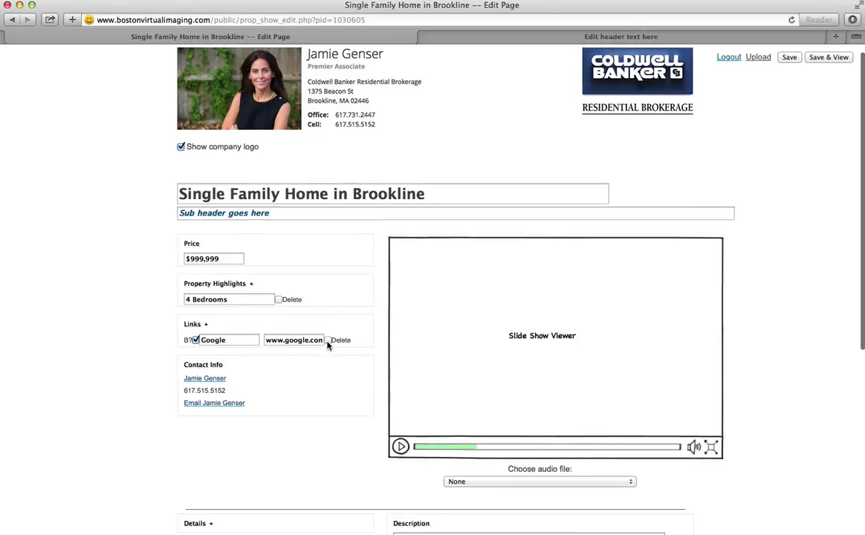
{"action": "left_click", "coordinate": [328, 341]}
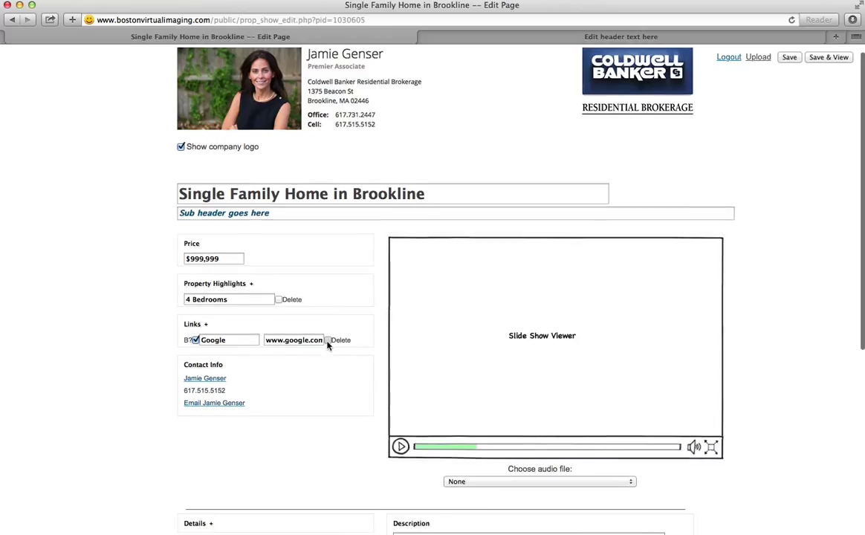
{"action": "left_click", "coordinate": [789, 58]}
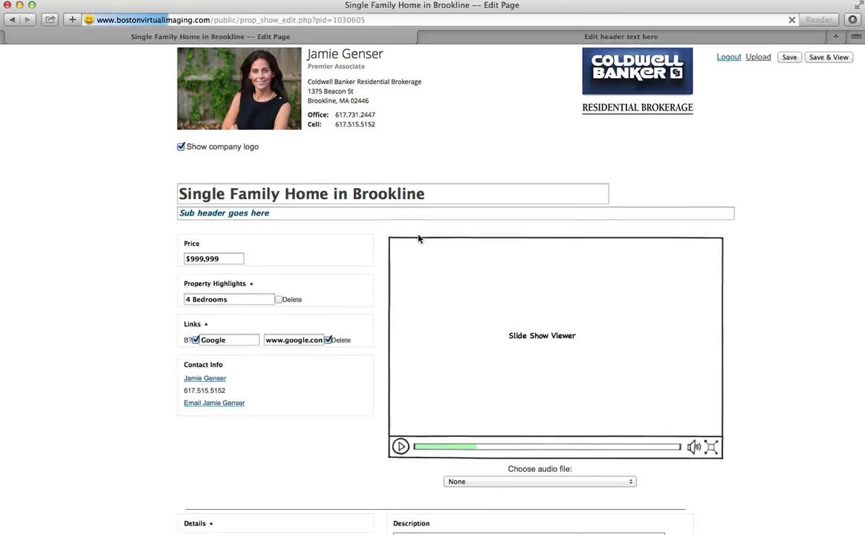
{"action": "scroll", "coordinate": [127, 379], "scroll_direction": "down", "scroll_amount": 2}
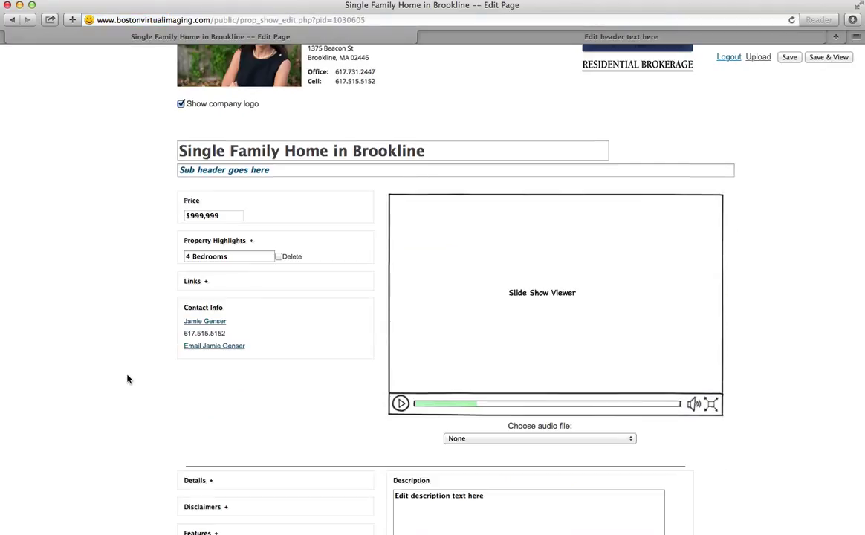
{"action": "left_click", "coordinate": [206, 281]}
{"action": "type", "text": "Google"}
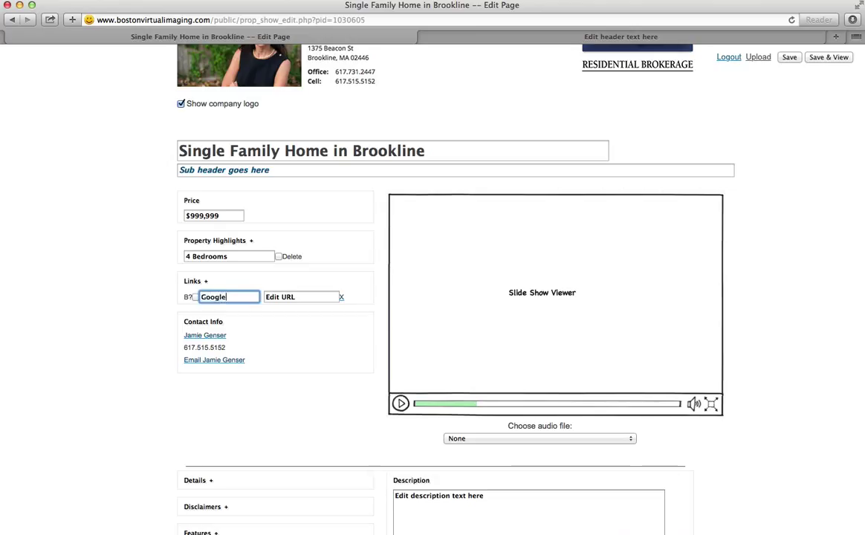
{"action": "key", "text": "Tab"}
{"action": "type", "text": "www.google.com"}
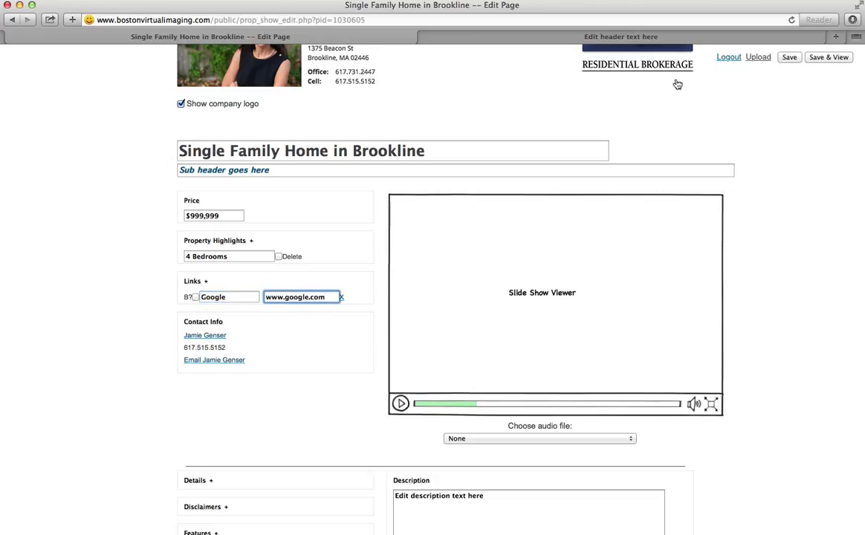
{"action": "left_click", "coordinate": [789, 58]}
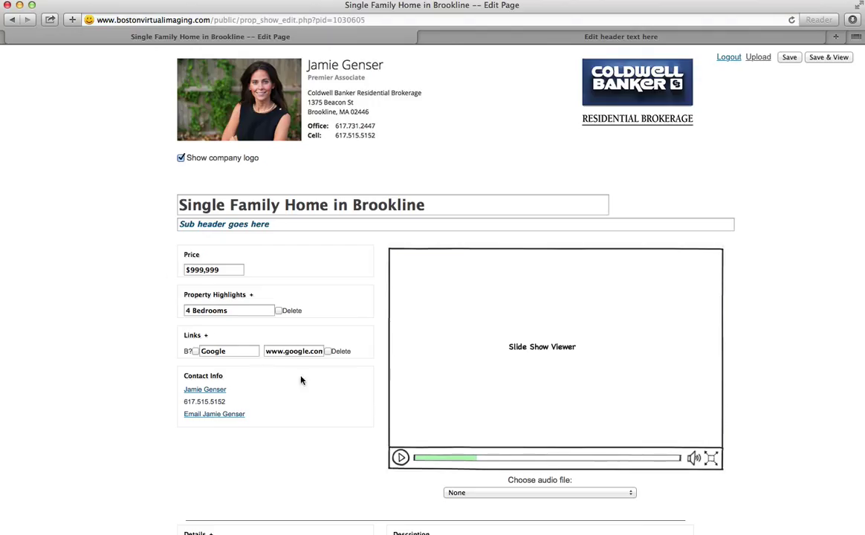
- Add a Rooms detail reading '4 Bedrooms' and '3 Bathrooms' on two lines
{"action": "scroll", "coordinate": [297, 375], "scroll_direction": "down", "scroll_amount": 5}
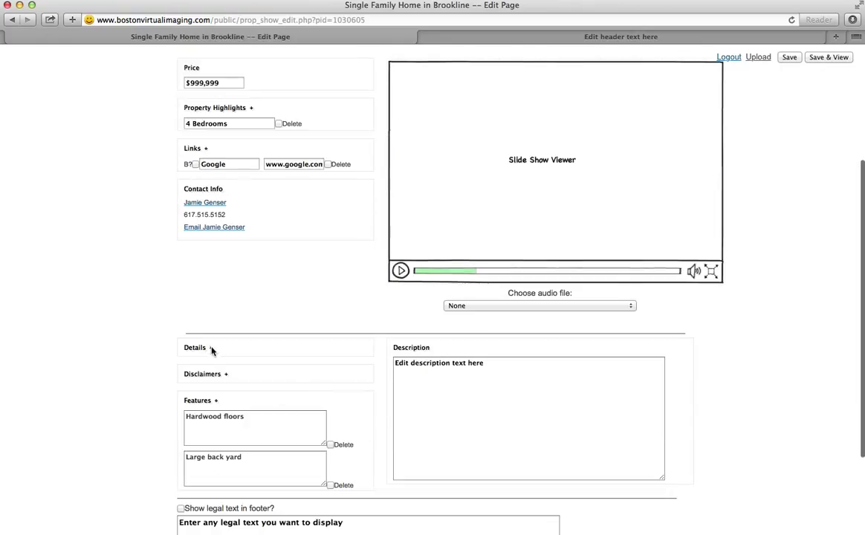
{"action": "left_click", "coordinate": [211, 347]}
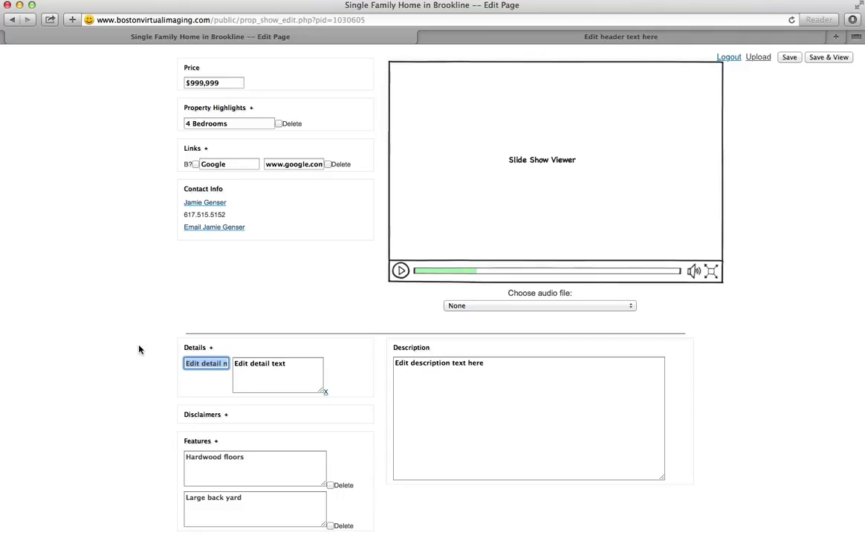
{"action": "type", "text": "Rooms"}
{"action": "left_click", "coordinate": [261, 363]}
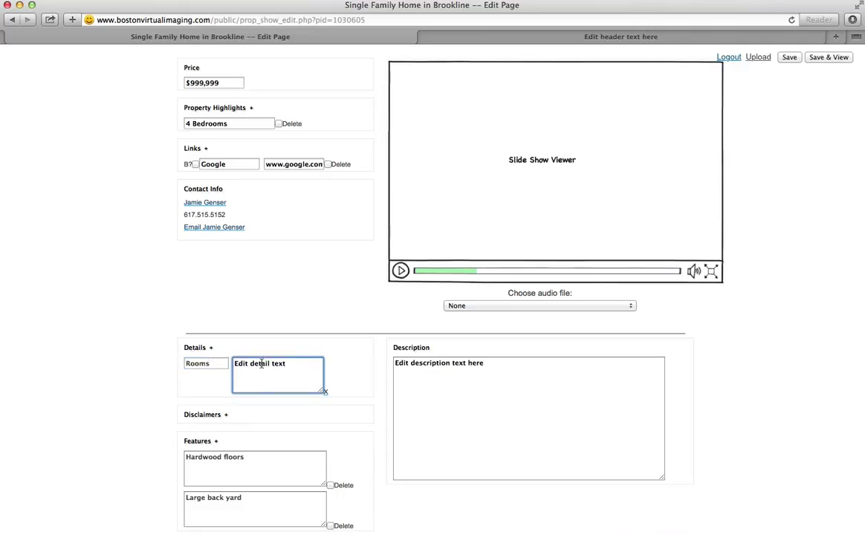
{"action": "triple_click", "coordinate": [239, 362]}
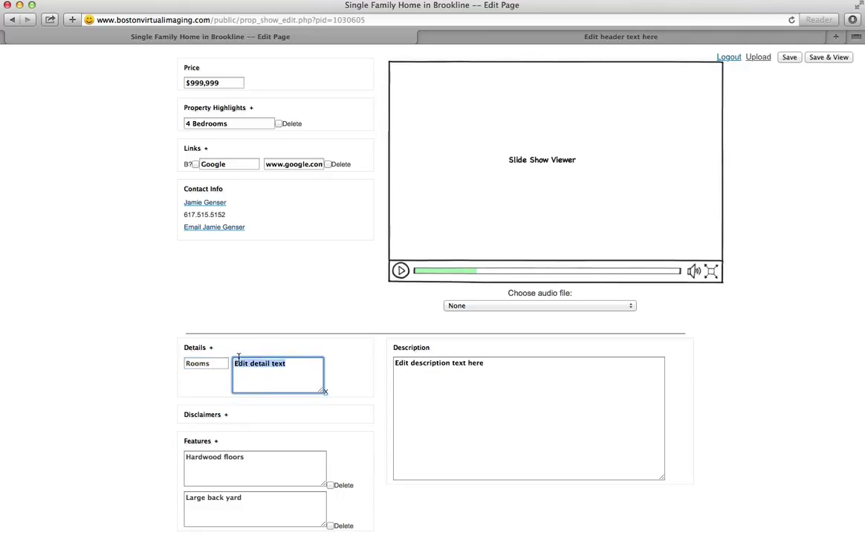
{"action": "type", "text": "4 "}
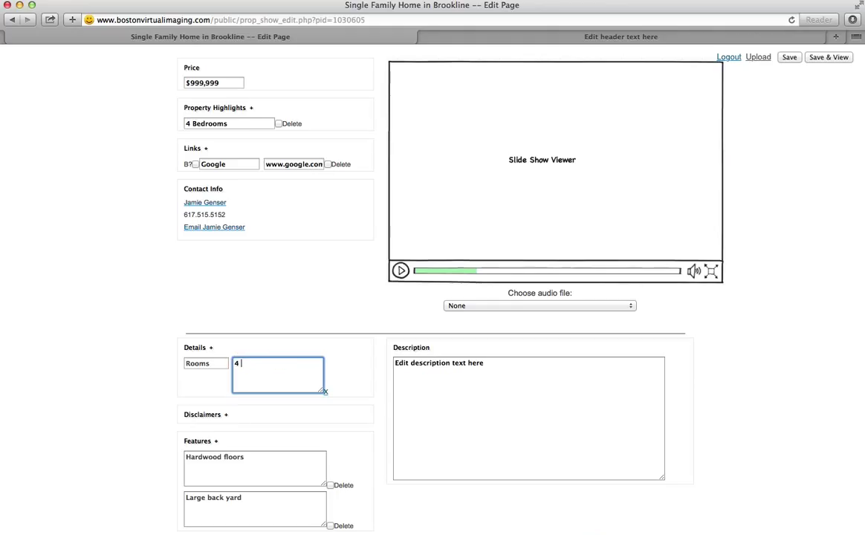
{"action": "type", "text": "Brdro"}
{"action": "key", "text": "BackSpace"}
{"action": "key", "text": "BackSpace"}
{"action": "key", "text": "BackSpace"}
{"action": "key", "text": "BackSpace"}
{"action": "type", "text": "edrooms"}
{"action": "key", "text": "Return"}
{"action": "type", "text": "3 Bathrooms"}
- Add a Size detail with the text 4000 s.f
{"action": "left_click", "coordinate": [211, 348]}
{"action": "type", "text": "Size"}
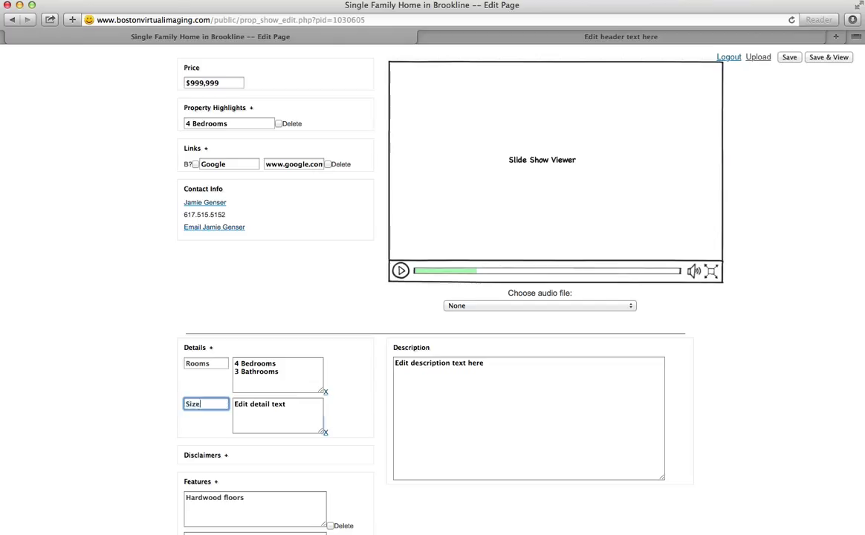
{"action": "left_click", "coordinate": [295, 403]}
{"action": "left_click_drag", "start_coordinate": [295, 404], "coordinate": [216, 402]}
{"action": "type", "text": "400 "}
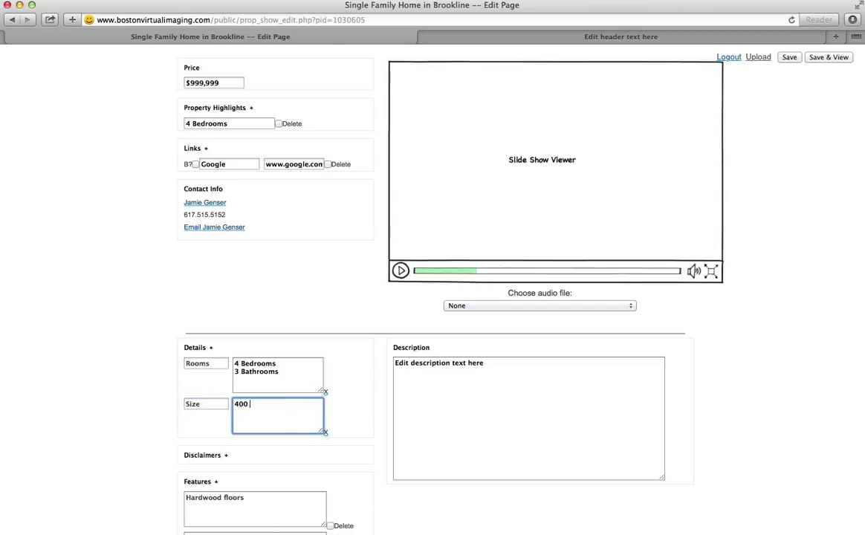
{"action": "type", "text": "0 s.f."}
- Add a Condo Fee detail reading '$600 per month'
{"action": "left_click", "coordinate": [211, 348]}
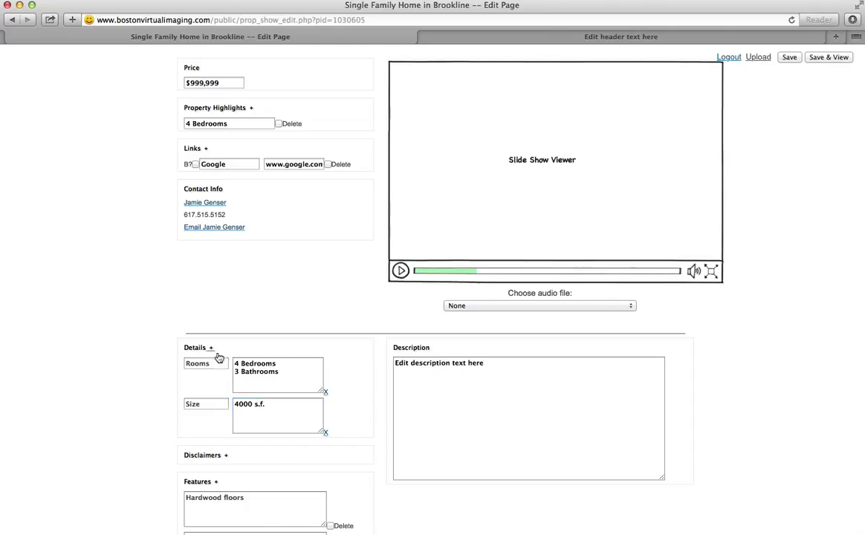
{"action": "type", "text": "Condo Fee"}
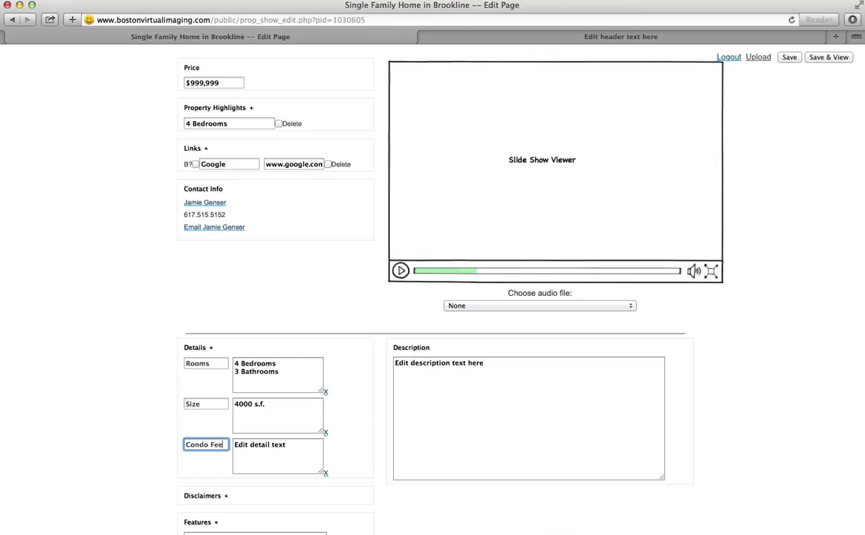
{"action": "key", "text": "Tab"}
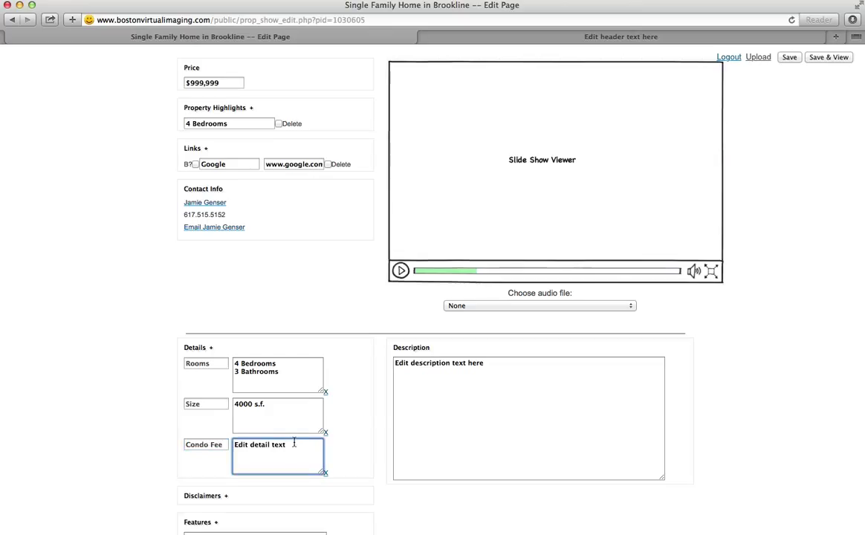
{"action": "key", "text": "super+a"}
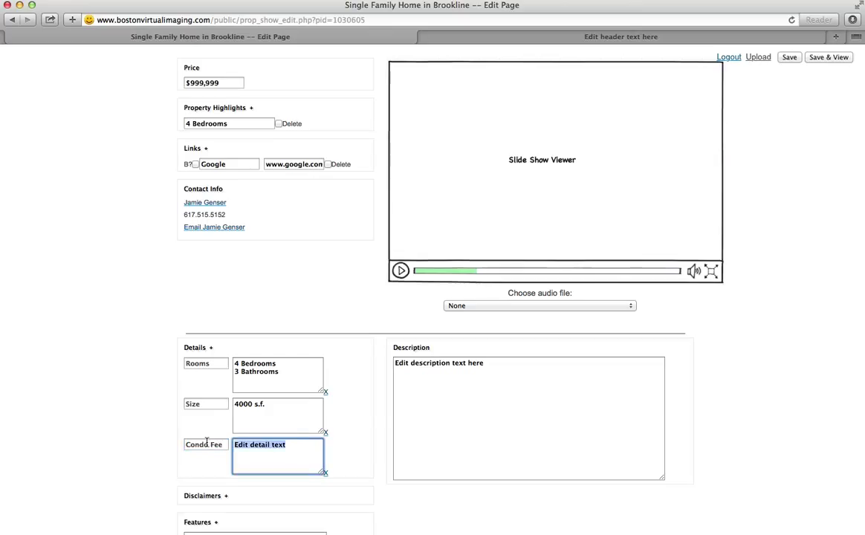
{"action": "type", "text": "$600 per m"}
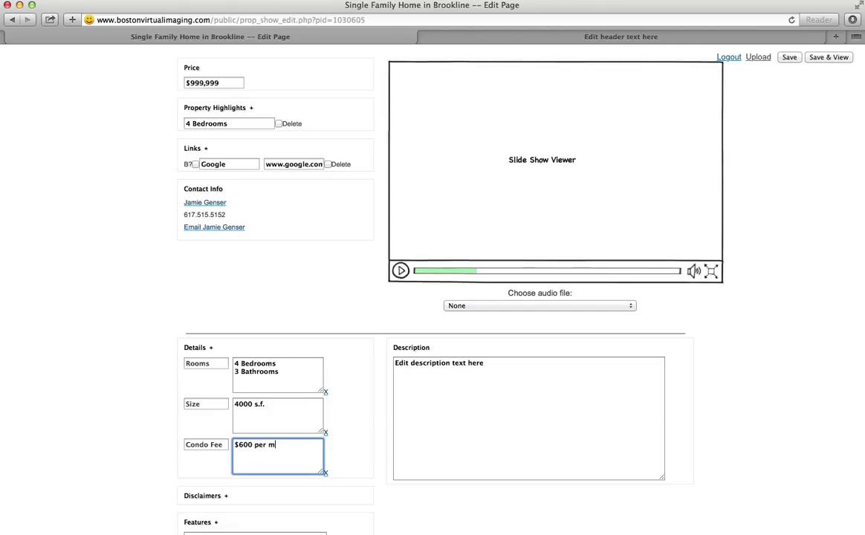
{"action": "type", "text": "onth"}
- Save and view the listing, scroll through the Rooms, Size and Condo Fee details, then return to editing
{"action": "left_click", "coordinate": [830, 57]}
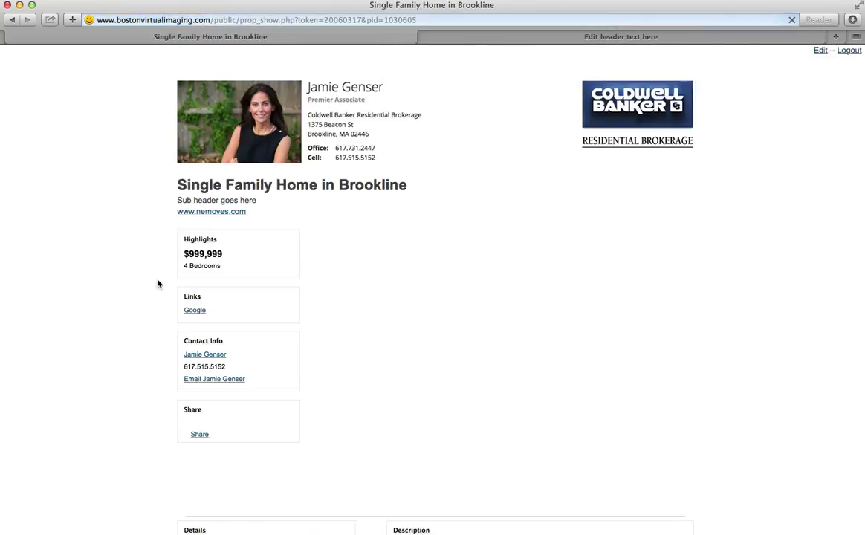
{"action": "scroll", "coordinate": [116, 383], "scroll_direction": "down", "scroll_amount": 3}
{"action": "scroll", "coordinate": [115, 383], "scroll_direction": "down", "scroll_amount": 2}
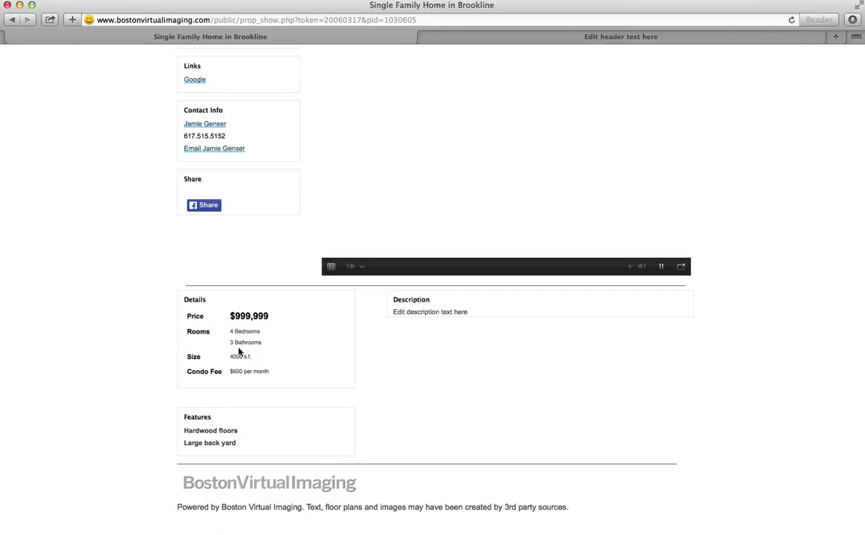
{"action": "scroll", "coordinate": [575, 137], "scroll_direction": "up", "scroll_amount": 5}
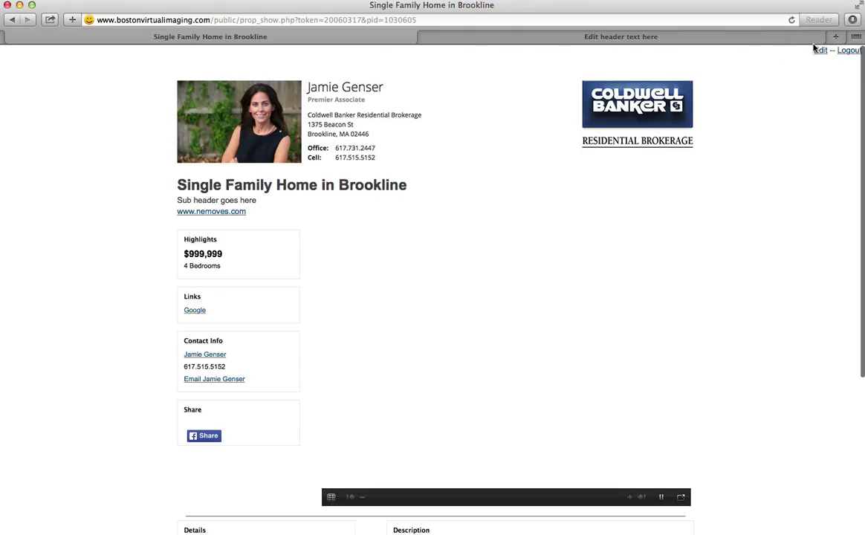
{"action": "left_click", "coordinate": [819, 52]}
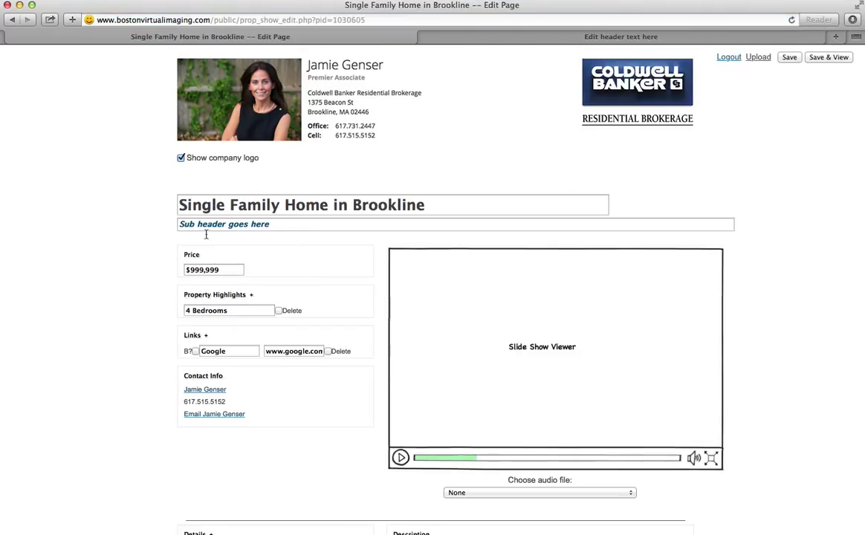
- Delete the 'Sub header goes here' placeholder, leaving the sub header empty
{"action": "left_click", "coordinate": [160, 226]}
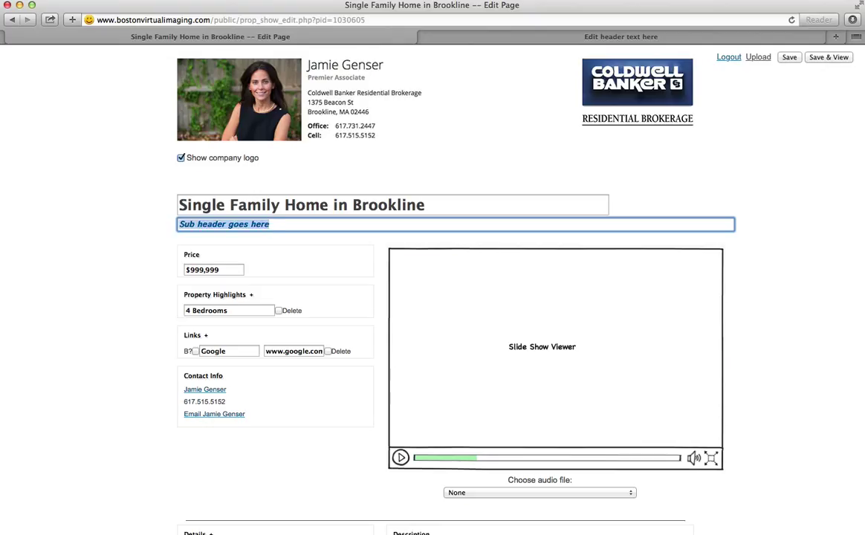
{"action": "key", "text": "BackSpace"}
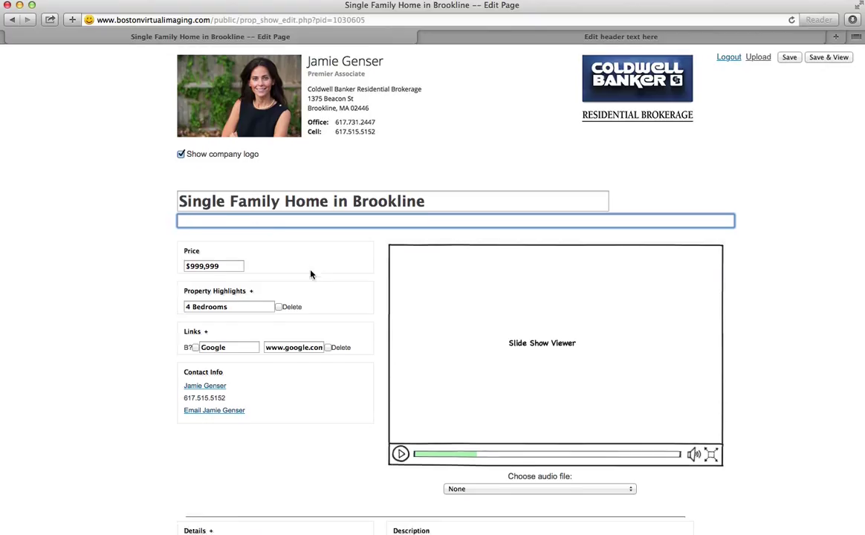
{"action": "scroll", "coordinate": [311, 274], "scroll_direction": "down", "scroll_amount": 10}
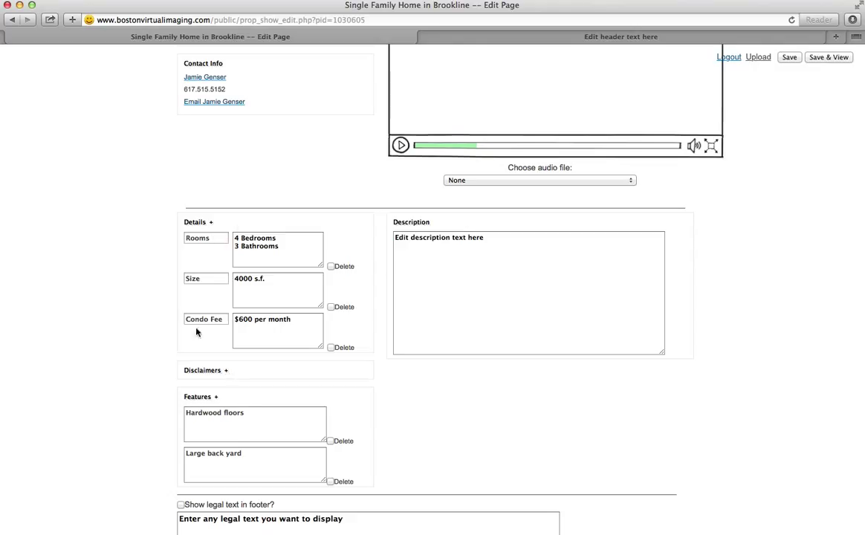
- Add and discard a disclaimer entry, then end the description sentence with a period and copy it
{"action": "left_click", "coordinate": [226, 371]}
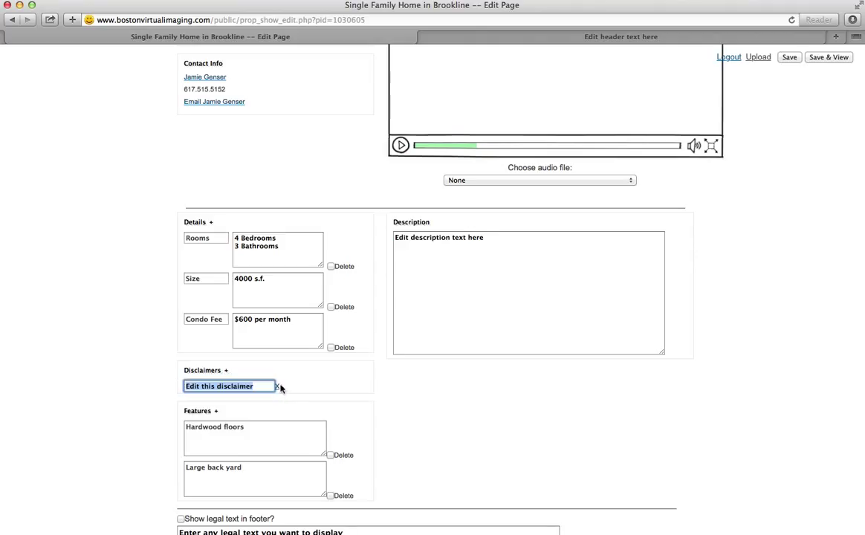
{"action": "left_click", "coordinate": [279, 389]}
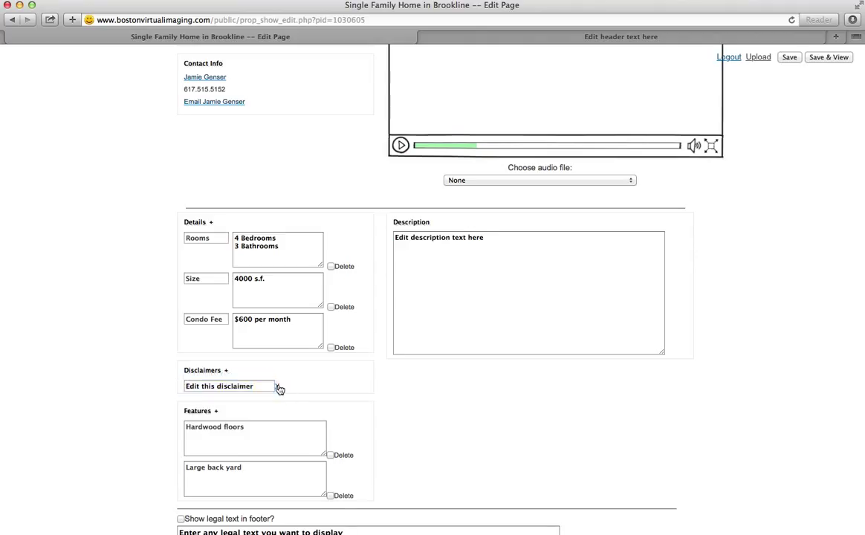
{"action": "left_click", "coordinate": [499, 237]}
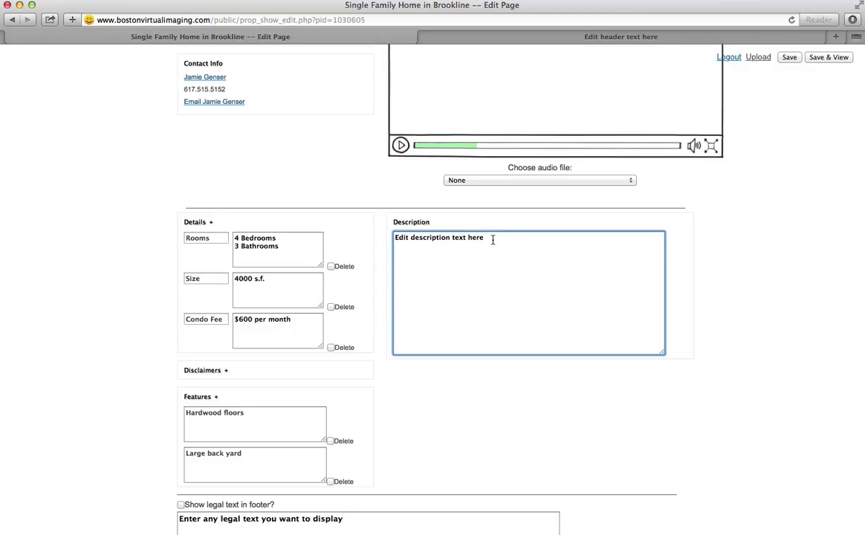
{"action": "type", "text": "."}
{"action": "left_click_drag", "start_coordinate": [496, 238], "coordinate": [391, 238]}
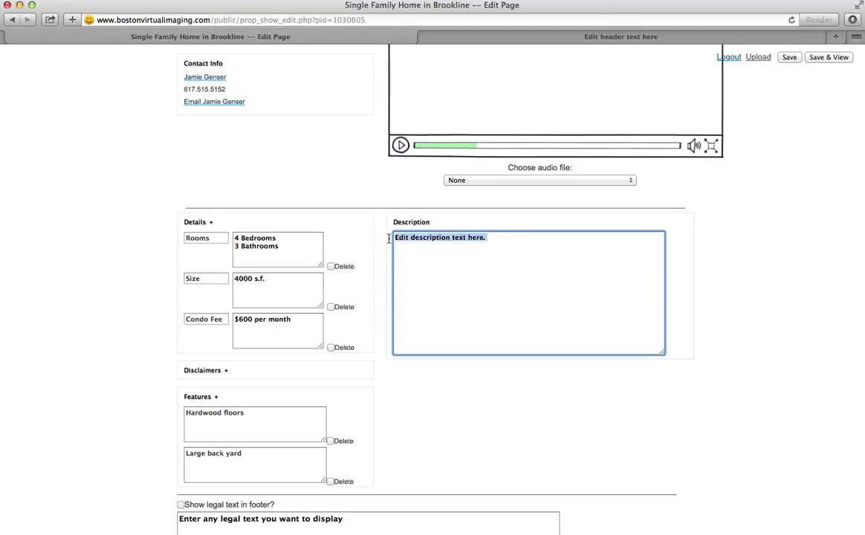
{"action": "key", "text": "super+c"}
- Paste 'Edit description text here.' repeatedly with spaces to fill the first Description paragraph
{"action": "left_click", "coordinate": [519, 240]}
{"action": "key", "text": "super+v"}
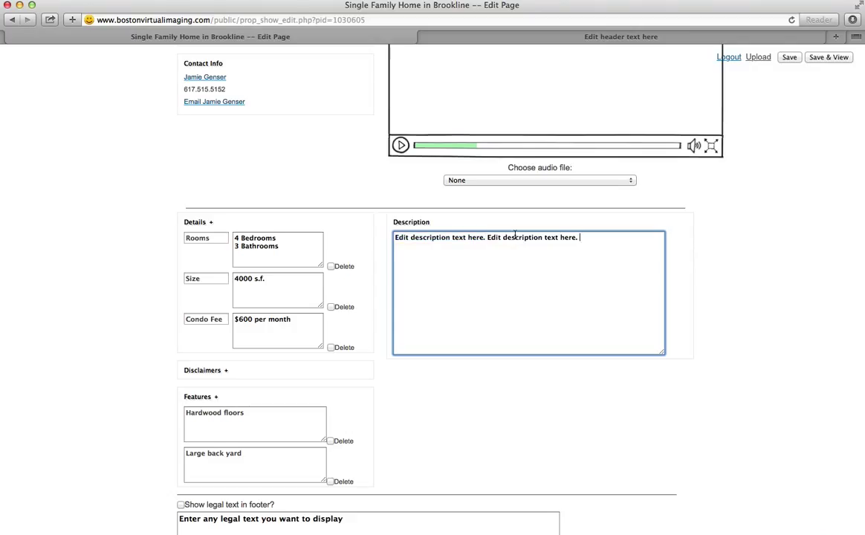
{"action": "key", "text": "super+v"}
{"action": "key", "text": "space"}
{"action": "key", "text": "super+v"}
{"action": "key", "text": "space"}
{"action": "key", "text": "super+v"}
{"action": "key", "text": "space"}
{"action": "key", "text": "super+v"}
{"action": "key", "text": "space"}
{"action": "key", "text": "super+v"}
{"action": "key", "text": "space"}
{"action": "key", "text": "super+v"}
{"action": "key", "text": "space"}
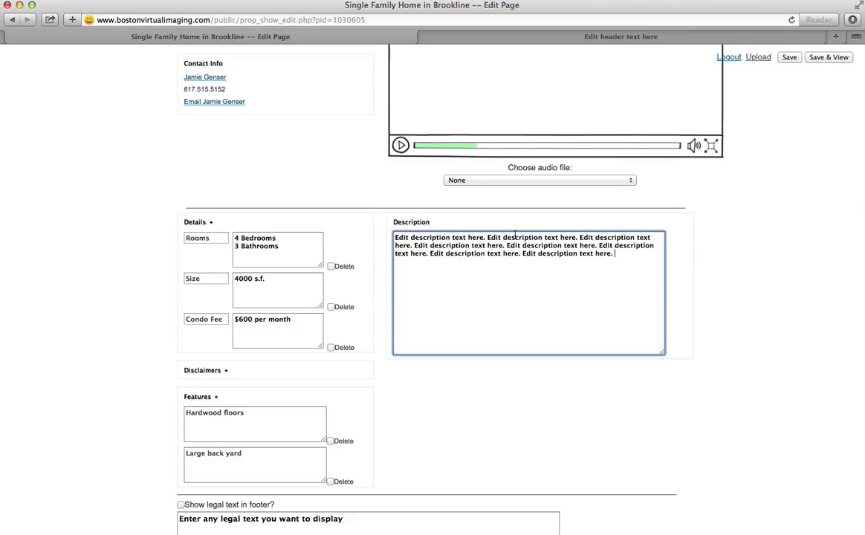
{"action": "key", "text": "super+v"}
{"action": "key", "text": "space"}
{"action": "key", "text": "super+v"}
{"action": "key", "text": "space"}
{"action": "key", "text": "super+v"}
{"action": "key", "text": "space"}
{"action": "key", "text": "super+v"}
{"action": "key", "text": "space"}
{"action": "key", "text": "super+v"}
{"action": "key", "text": "space"}
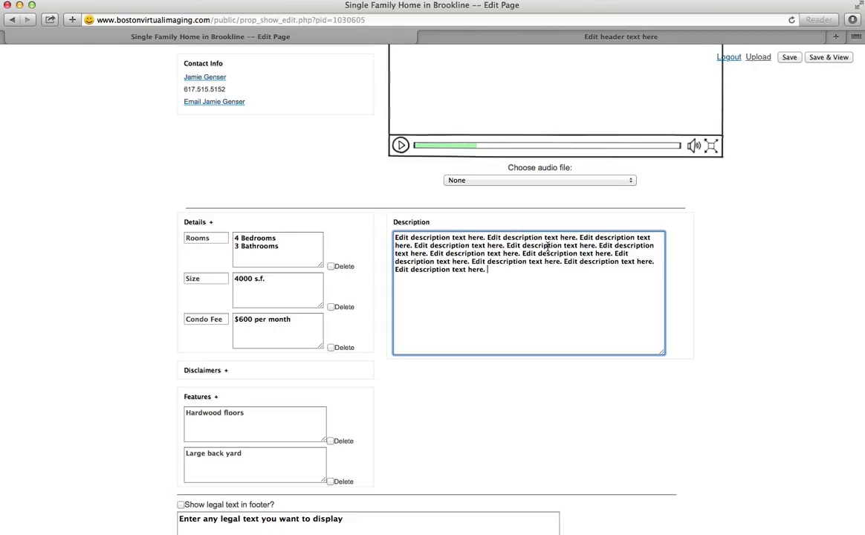
{"action": "key", "text": "super+v"}
{"action": "key", "text": "space"}
{"action": "key", "text": "super+v"}
{"action": "key", "text": "space"}
{"action": "key", "text": "super+v"}
{"action": "key", "text": "space"}
{"action": "key", "text": "super+v"}
{"action": "key", "text": "space"}
{"action": "key", "text": "super+v"}
{"action": "key", "text": "space"}
{"action": "key", "text": "super+v"}
{"action": "key", "text": "space"}
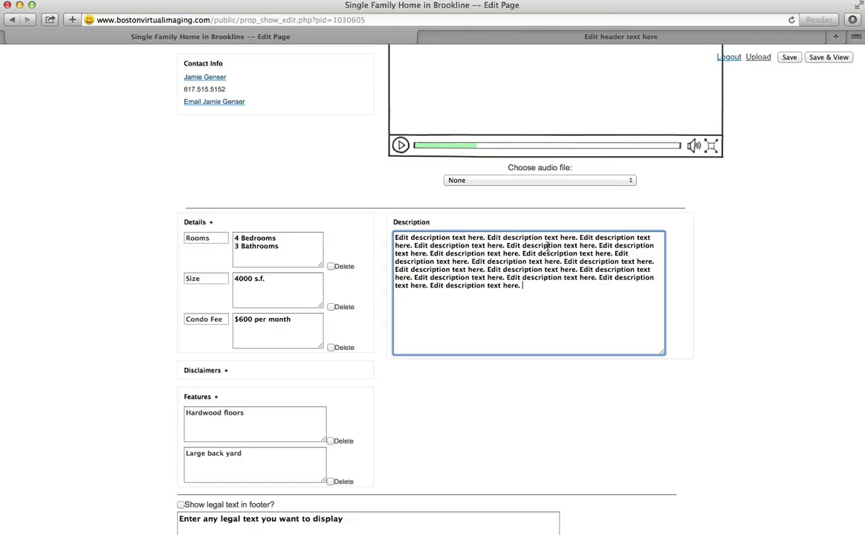
{"action": "key", "text": "super+v"}
{"action": "key", "text": "space"}
{"action": "key", "text": "super+v"}
{"action": "key", "text": "space"}
- Start a second Description paragraph and paste more copies of the placeholder sentence into it
{"action": "key", "text": "super+v"}
{"action": "key", "text": "space"}
{"action": "key", "text": "super+v"}
{"action": "key", "text": "space"}
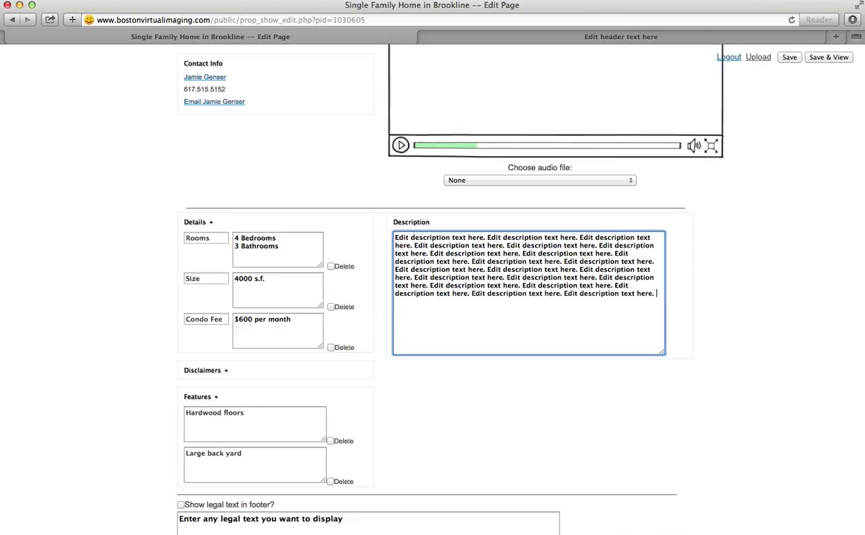
{"action": "key", "text": "super+v"}
{"action": "key", "text": "space"}
{"action": "key", "text": "super+v"}
{"action": "key", "text": "space"}
{"action": "key", "text": "Return"}
{"action": "key", "text": "Return"}
{"action": "key", "text": "super+v"}
{"action": "key", "text": "space"}
{"action": "key", "text": "super+v"}
{"action": "key", "text": "space"}
{"action": "key", "text": "super+v"}
{"action": "key", "text": "space"}
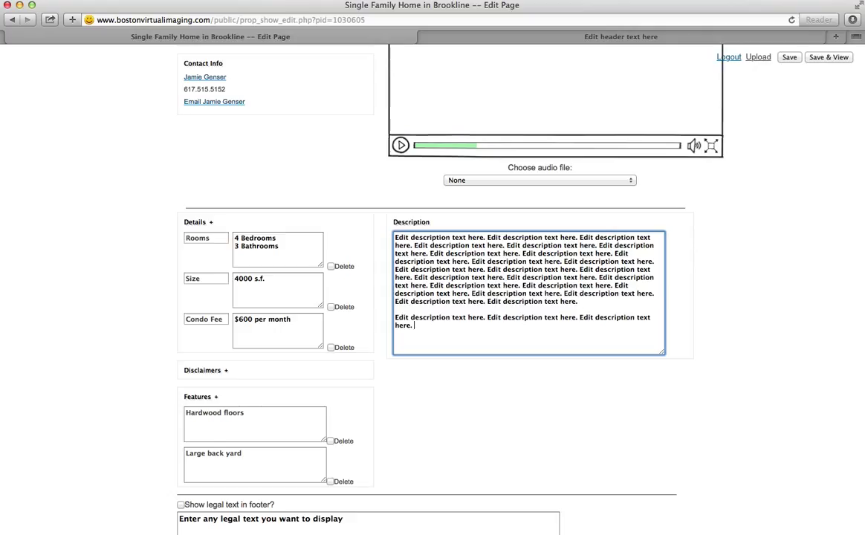
{"action": "key", "text": "super+v"}
{"action": "key", "text": "space"}
{"action": "key", "text": "super+v"}
{"action": "key", "text": "space"}
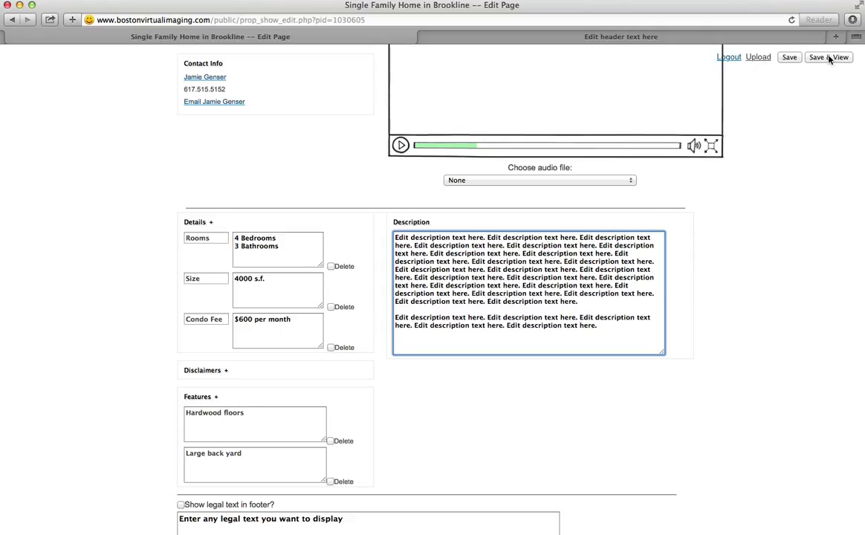
- Save the listing and review the public Brookline page with its new two-paragraph description
{"action": "left_click", "coordinate": [830, 57]}
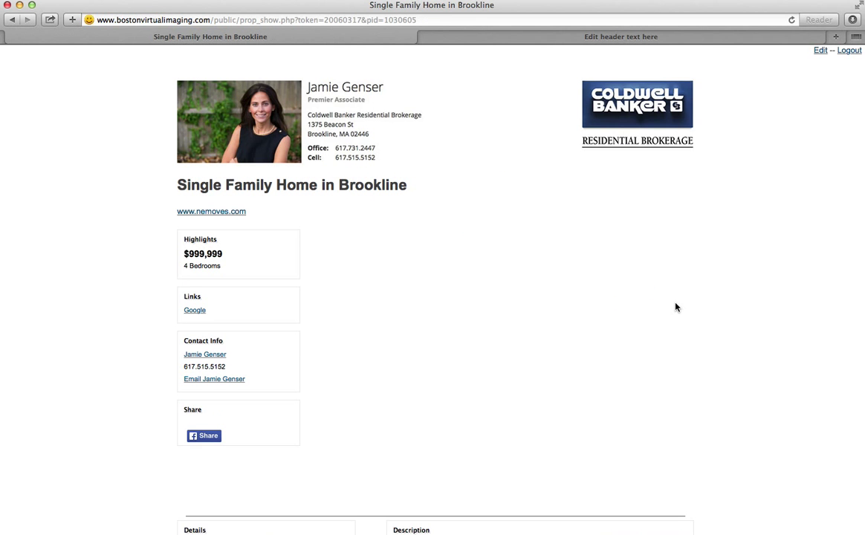
{"action": "scroll", "coordinate": [675, 307], "scroll_direction": "down", "scroll_amount": 5}
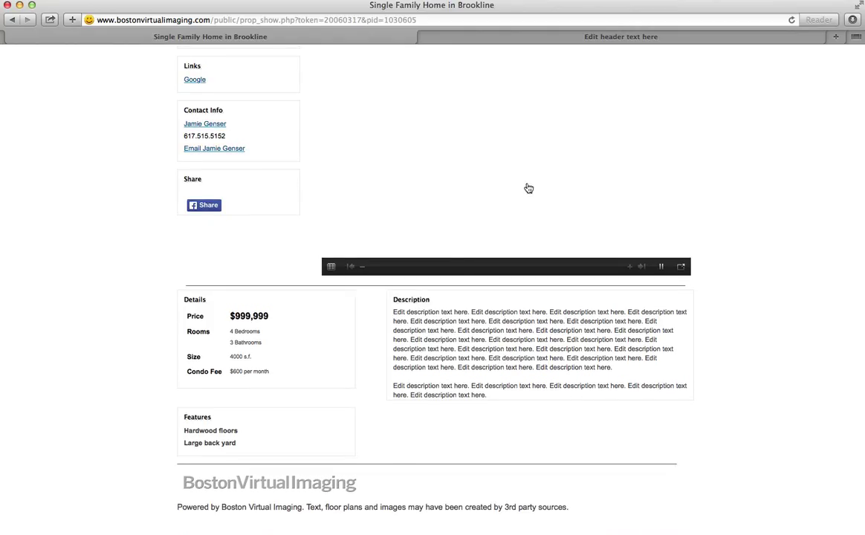
{"action": "scroll", "coordinate": [513, 194], "scroll_direction": "up", "scroll_amount": 3}
{"action": "scroll", "coordinate": [456, 209], "scroll_direction": "up", "scroll_amount": 4}
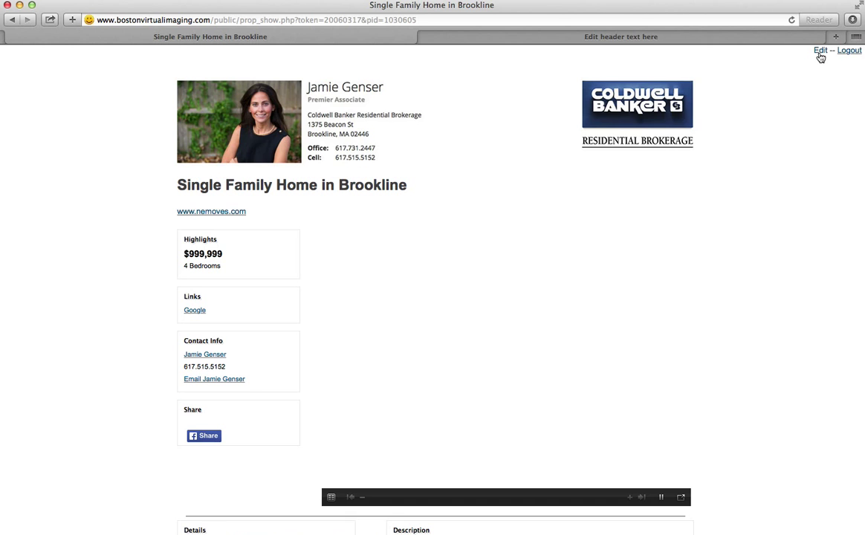
- Reopen the Brookline listing in the edit form and scroll through it
{"action": "left_click", "coordinate": [820, 53]}
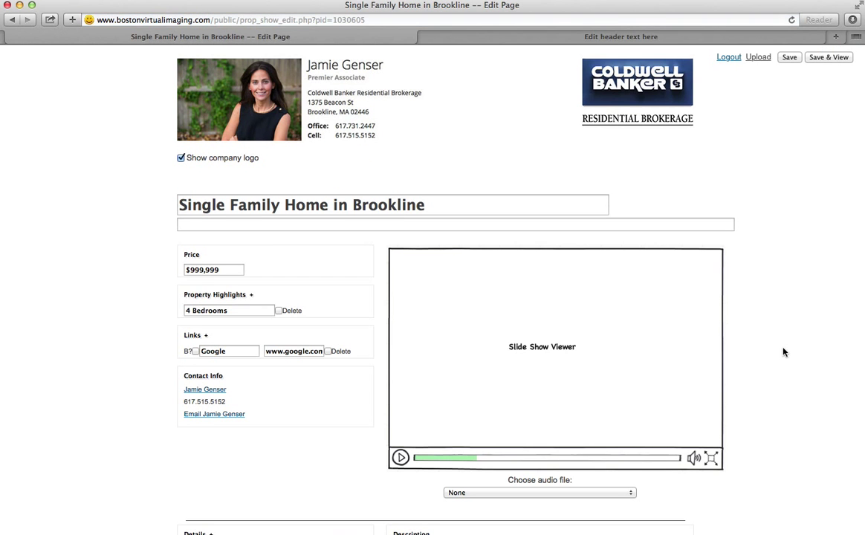
{"action": "scroll", "coordinate": [783, 353], "scroll_direction": "down", "scroll_amount": 1}
{"action": "scroll", "coordinate": [783, 352], "scroll_direction": "down", "scroll_amount": 10}
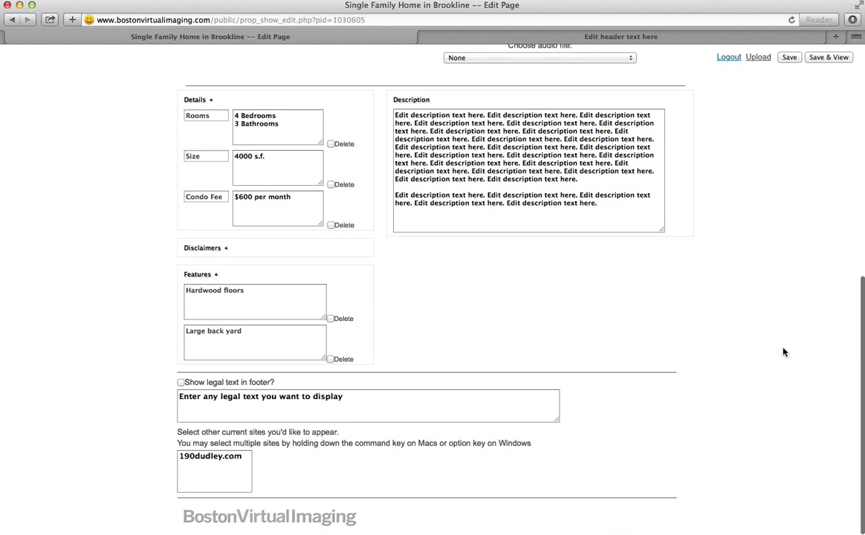
{"action": "scroll", "coordinate": [784, 353], "scroll_direction": "up", "scroll_amount": 4}
{"action": "scroll", "coordinate": [783, 352], "scroll_direction": "up", "scroll_amount": 4}
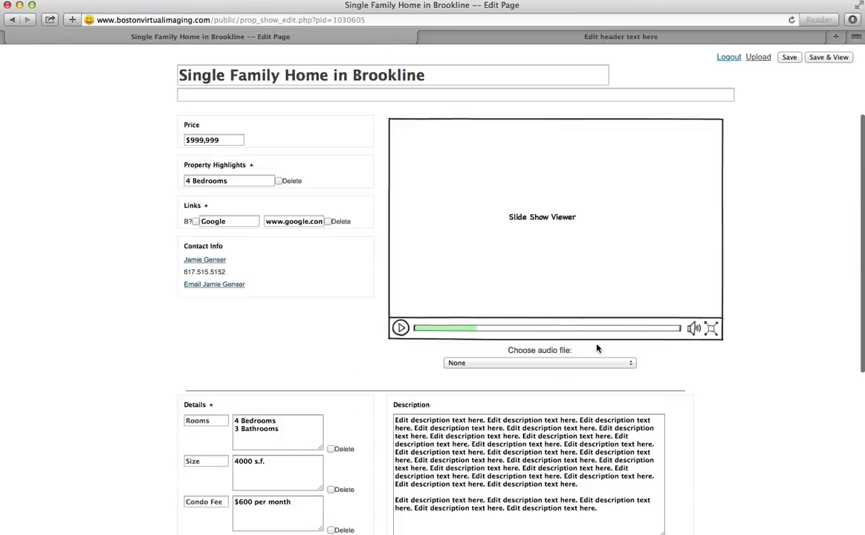
- Open File Upload, add four rows for five file slots, and start choosing the first photo
{"action": "left_click", "coordinate": [758, 58]}
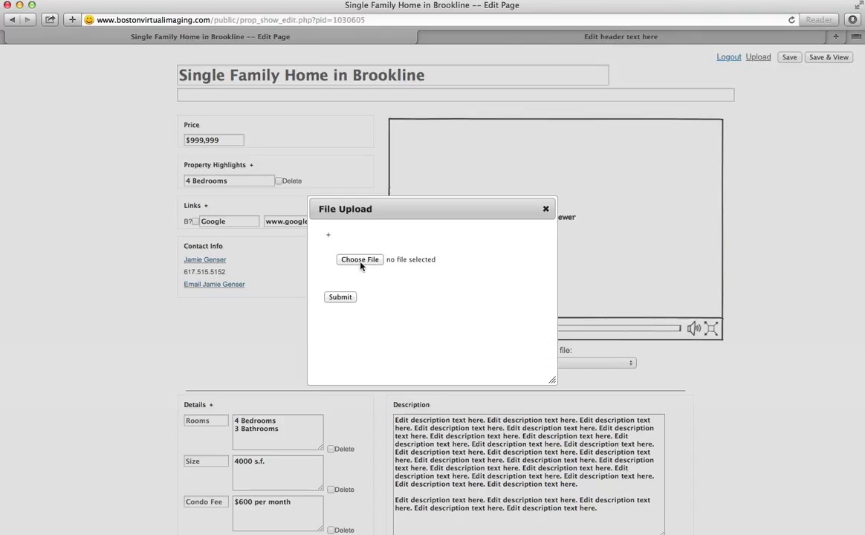
{"action": "left_click", "coordinate": [328, 238]}
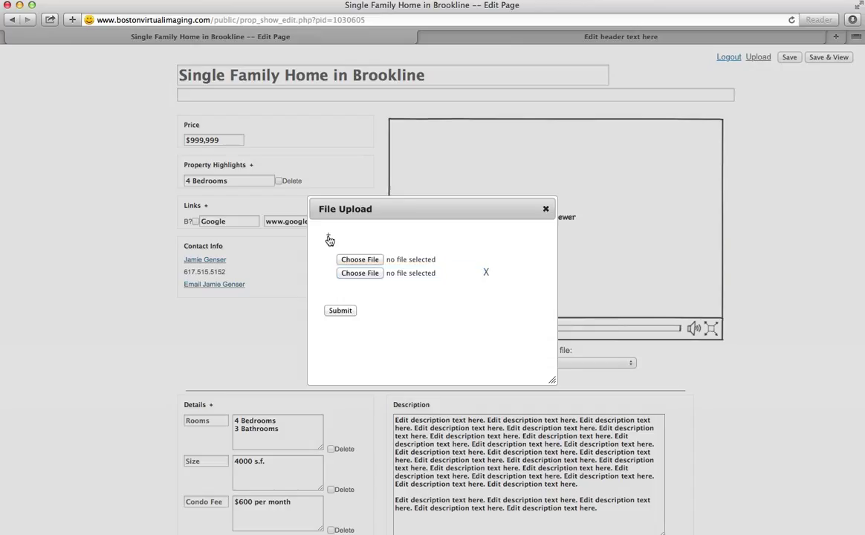
{"action": "left_click", "coordinate": [329, 238]}
{"action": "left_click", "coordinate": [329, 238]}
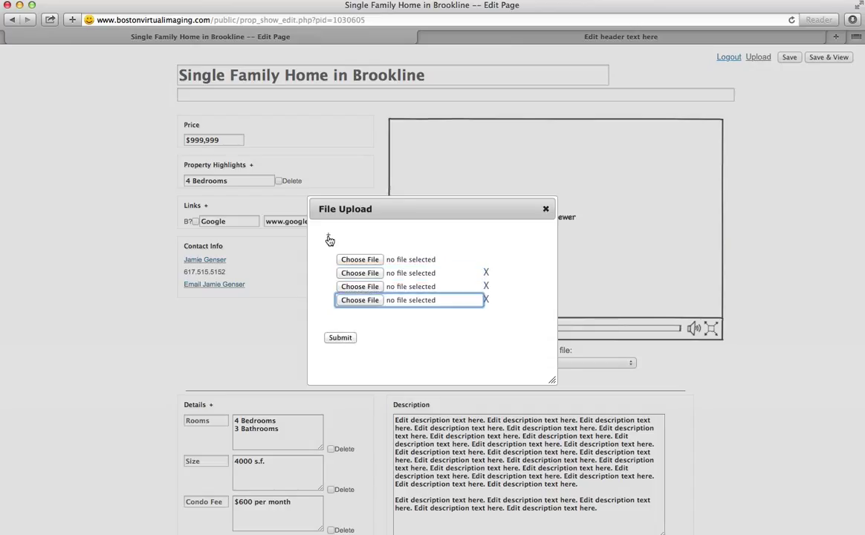
{"action": "left_click", "coordinate": [328, 238]}
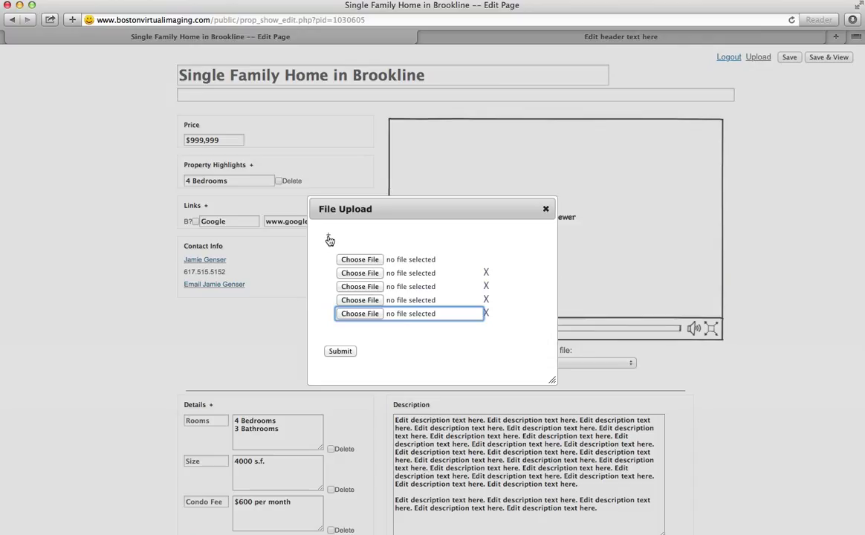
{"action": "left_click", "coordinate": [367, 260]}
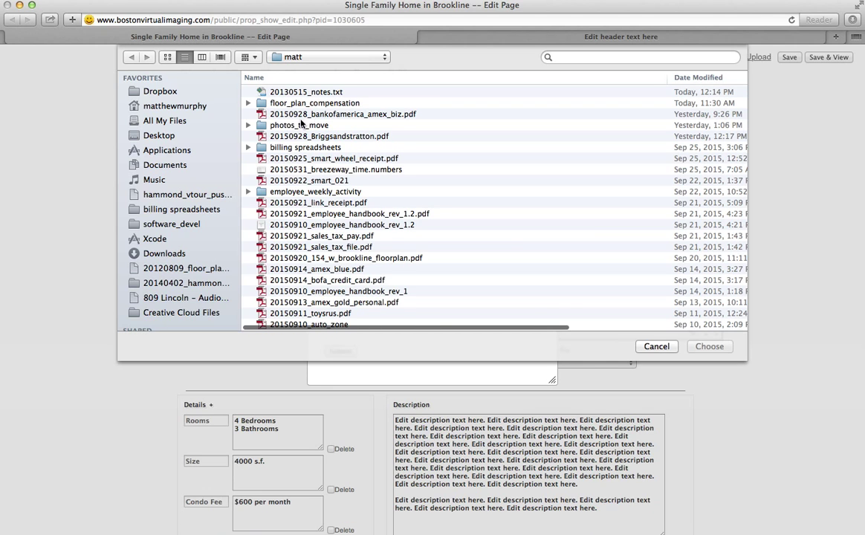
- Choose _DSC0877.jpg from photos_to_move/20150915_carmela for the first upload slot
{"action": "double_click", "coordinate": [318, 125]}
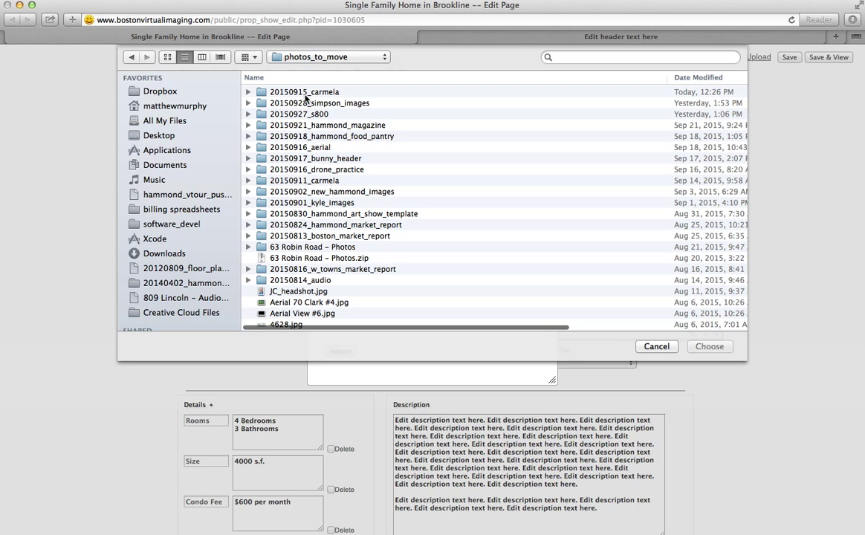
{"action": "double_click", "coordinate": [306, 96]}
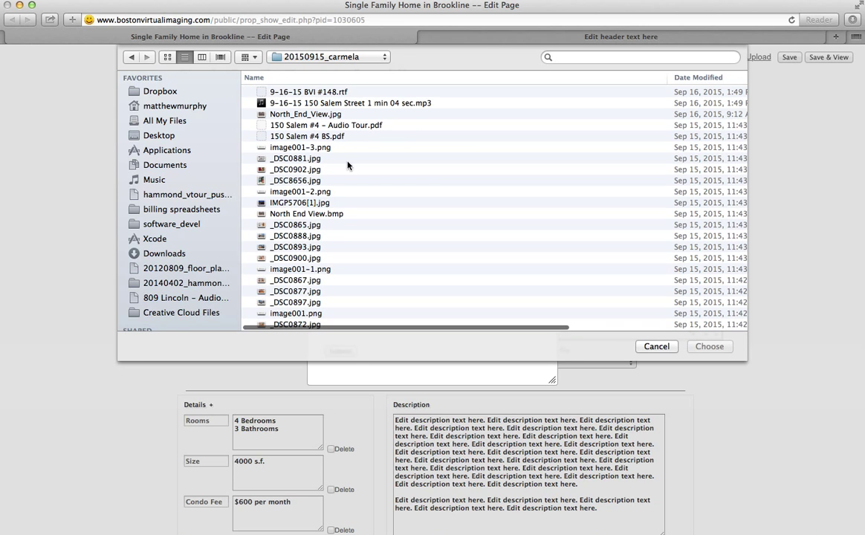
{"action": "left_click", "coordinate": [285, 292]}
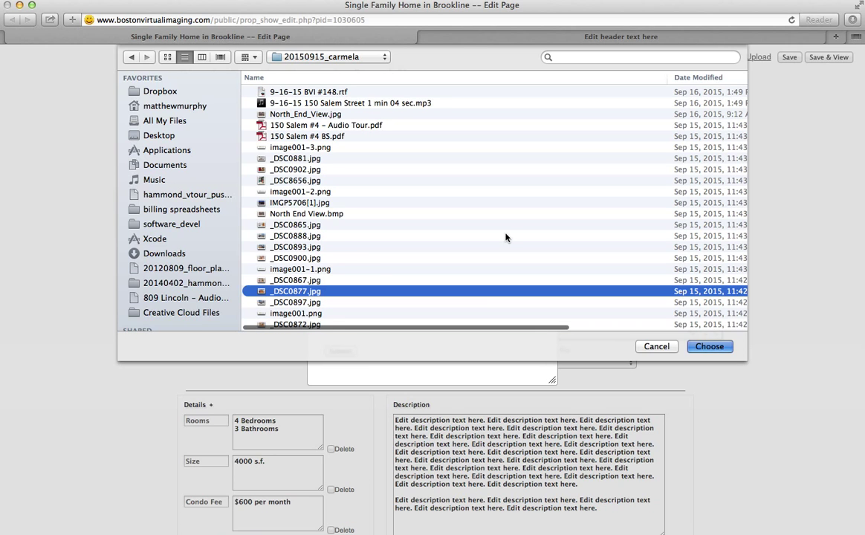
{"action": "key", "text": "Return"}
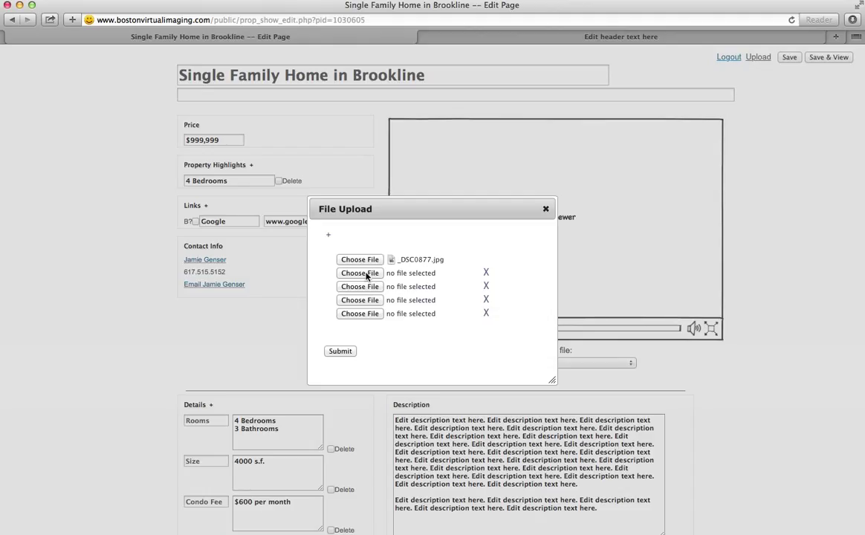
- Choose _DSC0897.jpg and _DSC0902.jpg for the second and third upload slots
{"action": "left_click", "coordinate": [367, 273]}
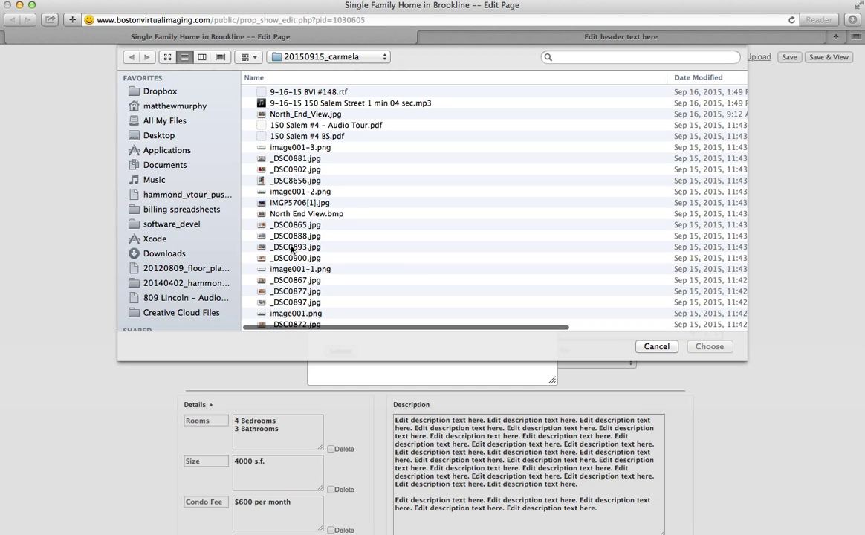
{"action": "left_click", "coordinate": [294, 302]}
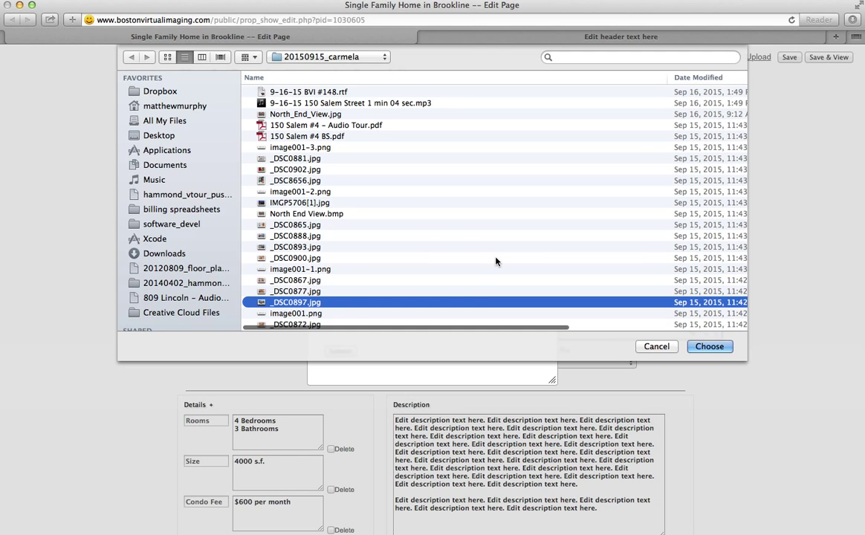
{"action": "key", "text": "Return"}
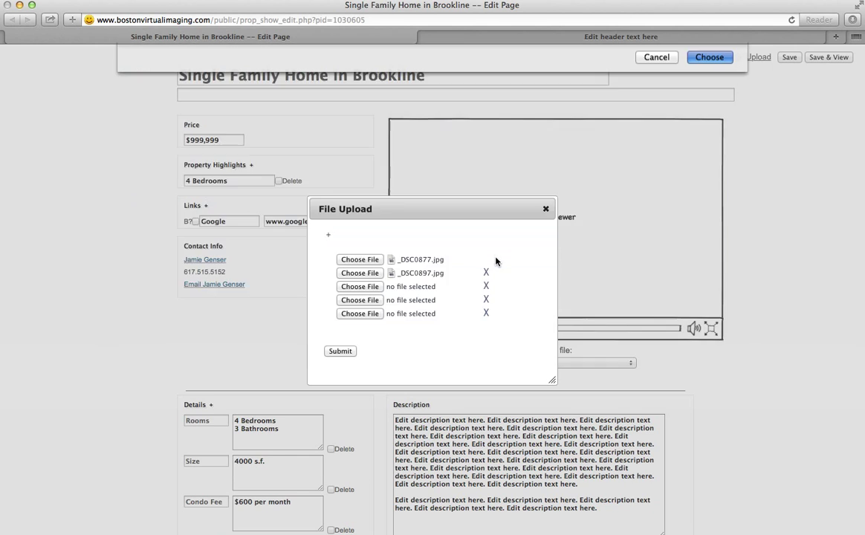
{"action": "left_click", "coordinate": [359, 287]}
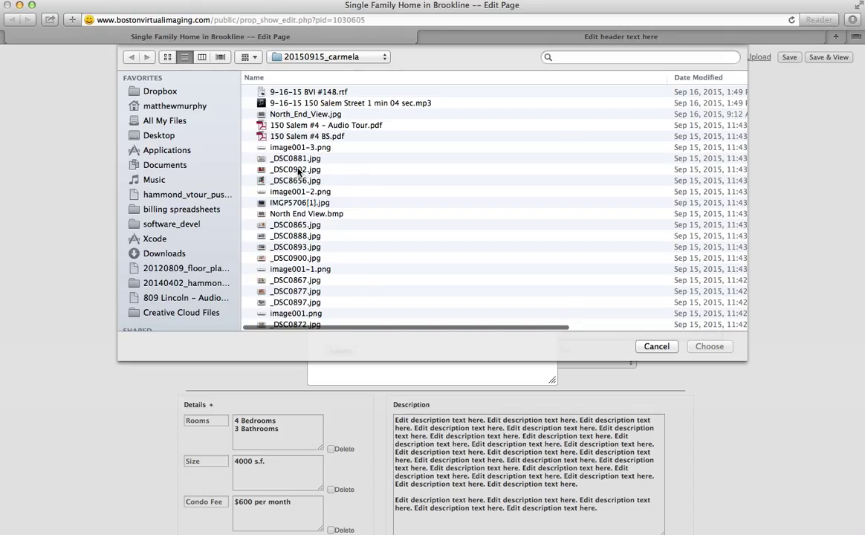
{"action": "left_click", "coordinate": [296, 170]}
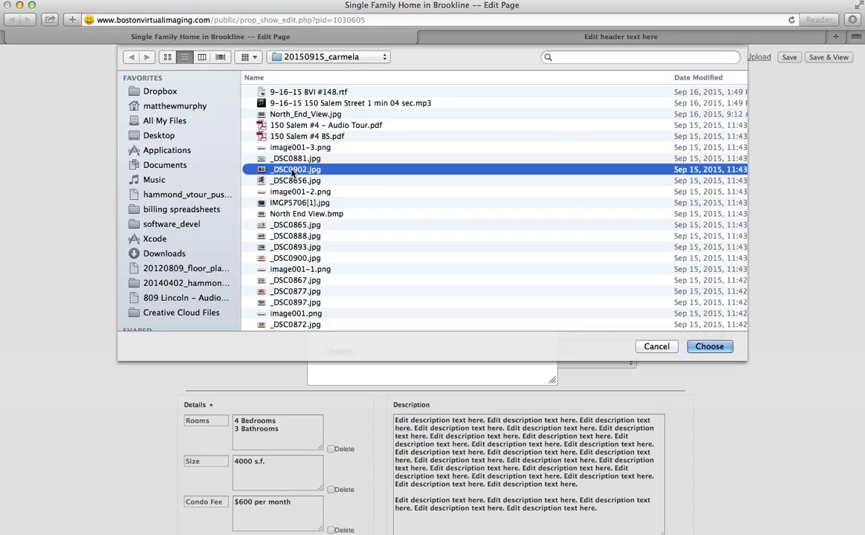
{"action": "key", "text": "Return"}
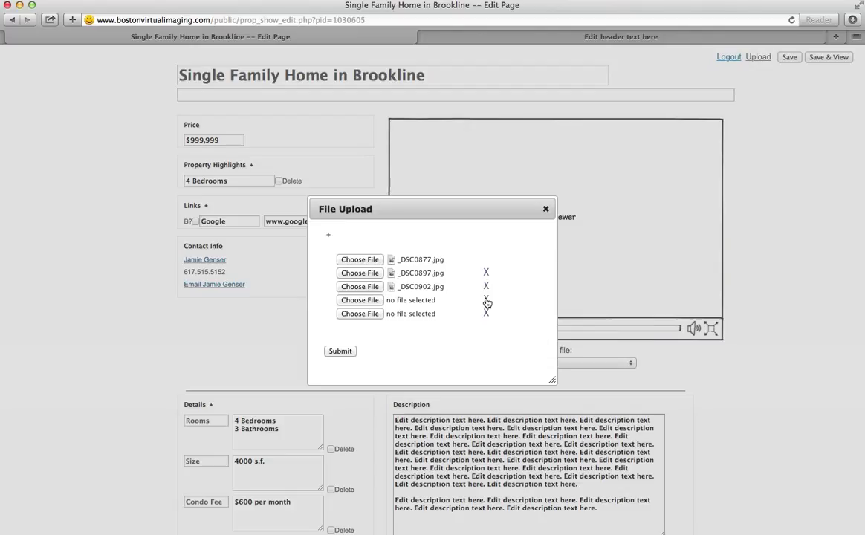
- Remove the two empty file slots and submit the three photos
{"action": "left_click", "coordinate": [487, 301]}
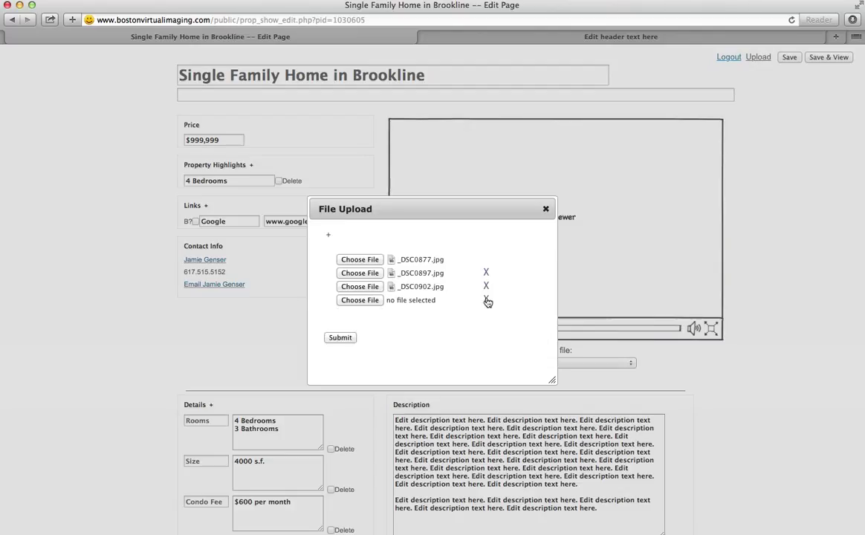
{"action": "left_click", "coordinate": [487, 301]}
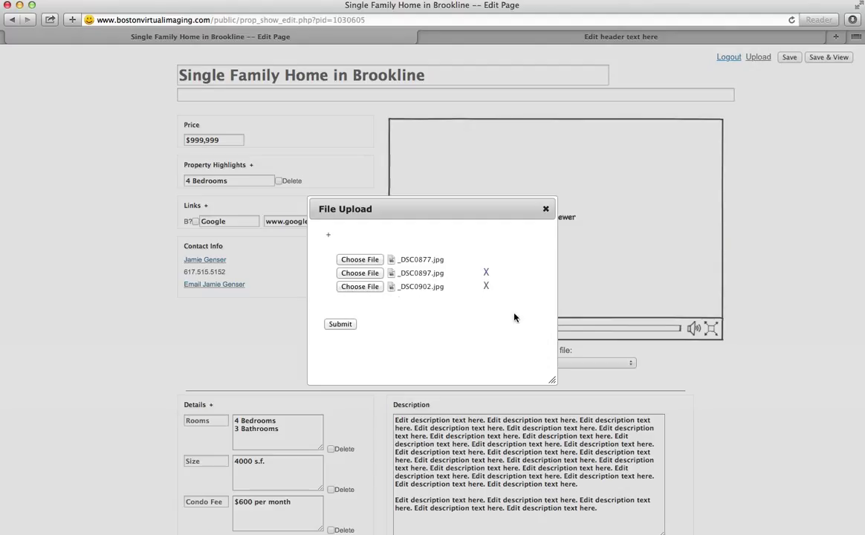
{"action": "left_click", "coordinate": [341, 325]}
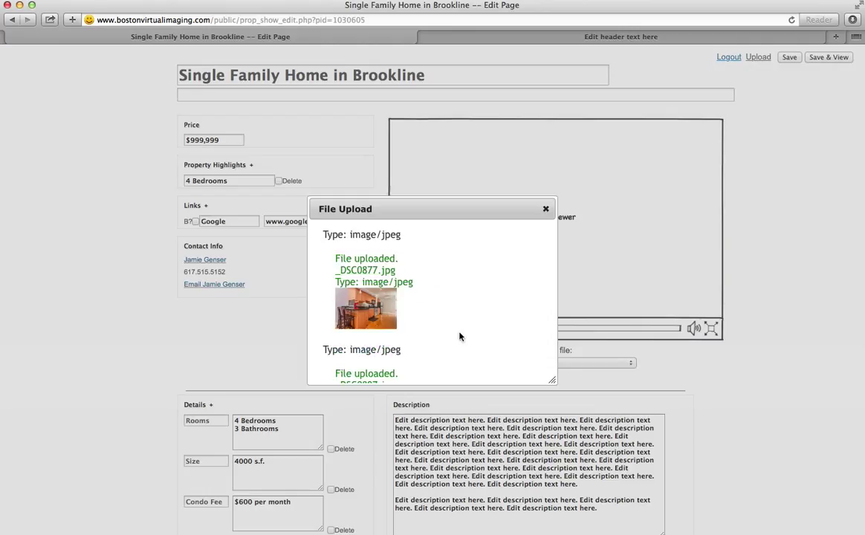
- Check the uploaded thumbnails, then close the File Upload dialog
{"action": "scroll", "coordinate": [446, 338], "scroll_direction": "down", "scroll_amount": 5}
{"action": "scroll", "coordinate": [460, 336], "scroll_direction": "down", "scroll_amount": 3}
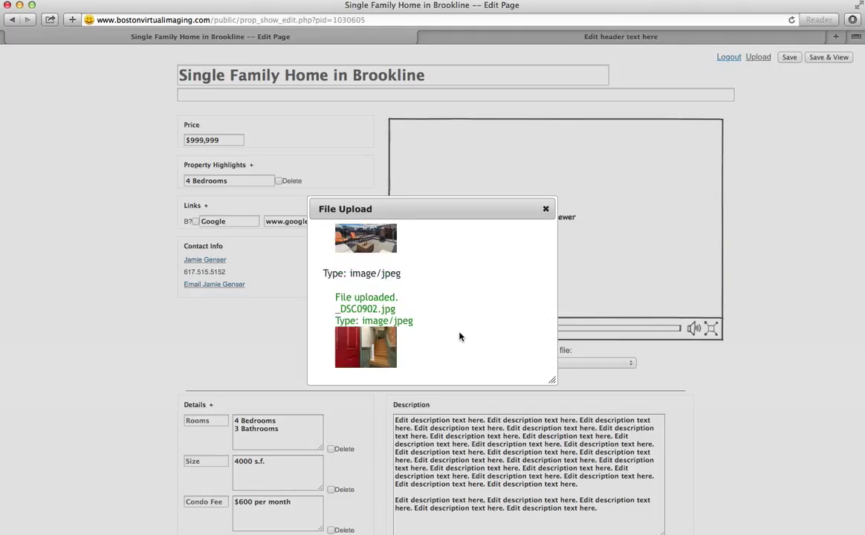
{"action": "scroll", "coordinate": [459, 334], "scroll_direction": "down", "scroll_amount": 2}
{"action": "scroll", "coordinate": [475, 328], "scroll_direction": "up", "scroll_amount": 2}
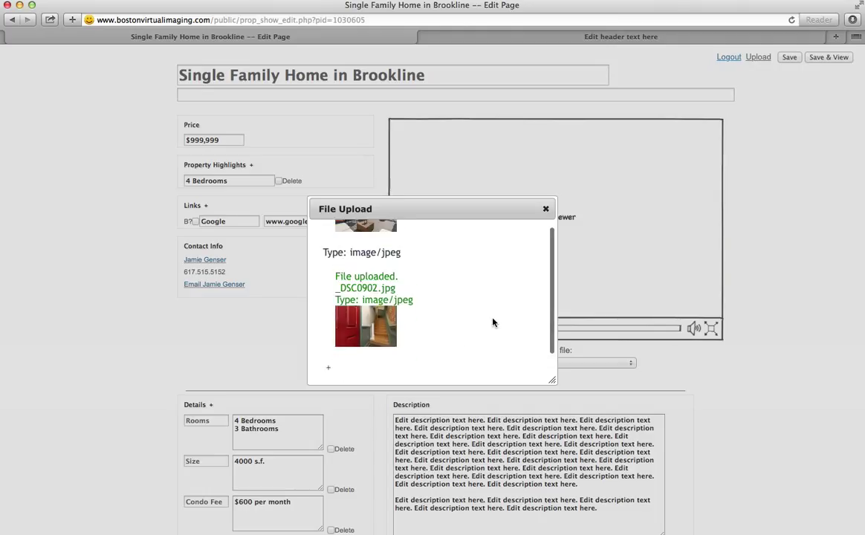
{"action": "scroll", "coordinate": [550, 320], "scroll_direction": "up", "scroll_amount": 5}
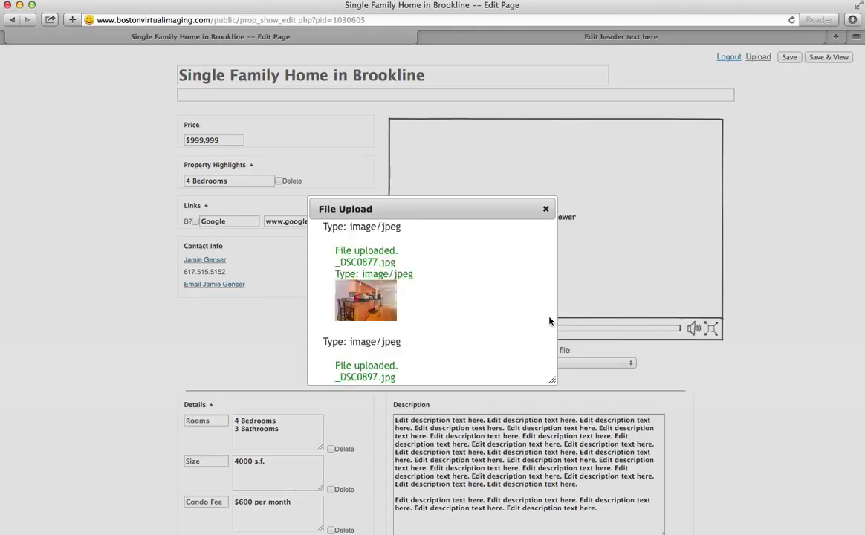
{"action": "scroll", "coordinate": [550, 321], "scroll_direction": "down", "scroll_amount": 9}
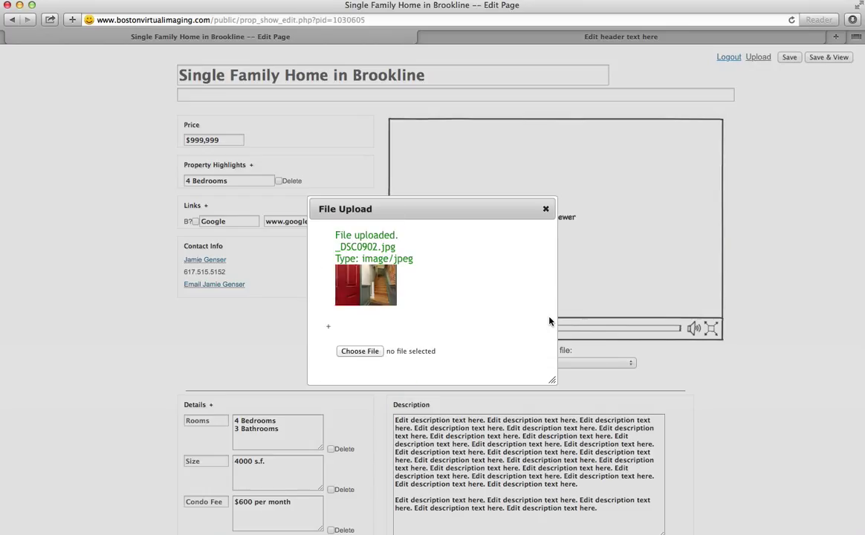
{"action": "scroll", "coordinate": [542, 217], "scroll_direction": "up", "scroll_amount": 3}
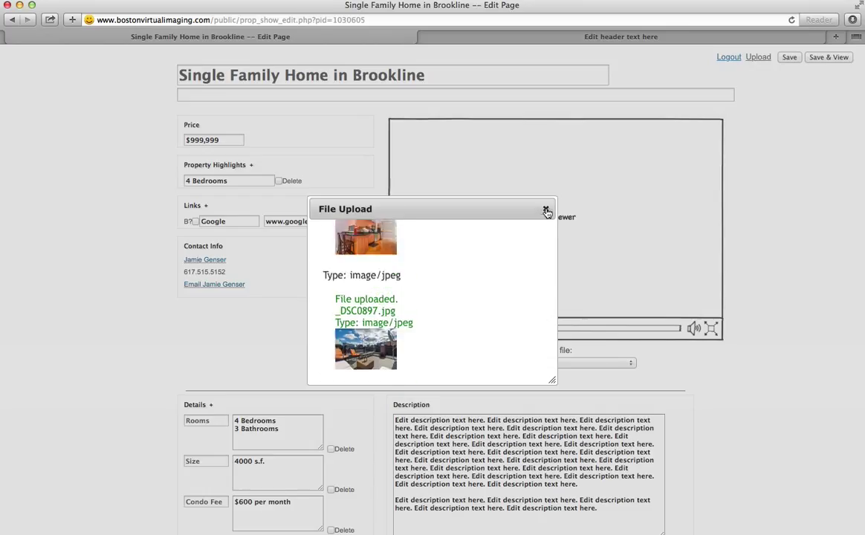
{"action": "left_click", "coordinate": [637, 178]}
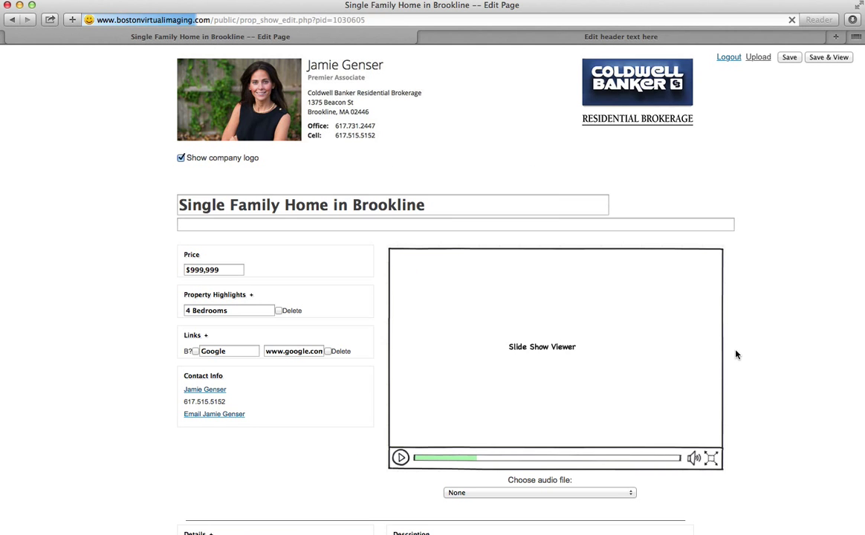
- Review the three photo entries, then save the listing and view the published page
{"action": "scroll", "coordinate": [736, 354], "scroll_direction": "down", "scroll_amount": 10}
{"action": "scroll", "coordinate": [736, 355], "scroll_direction": "up", "scroll_amount": 1}
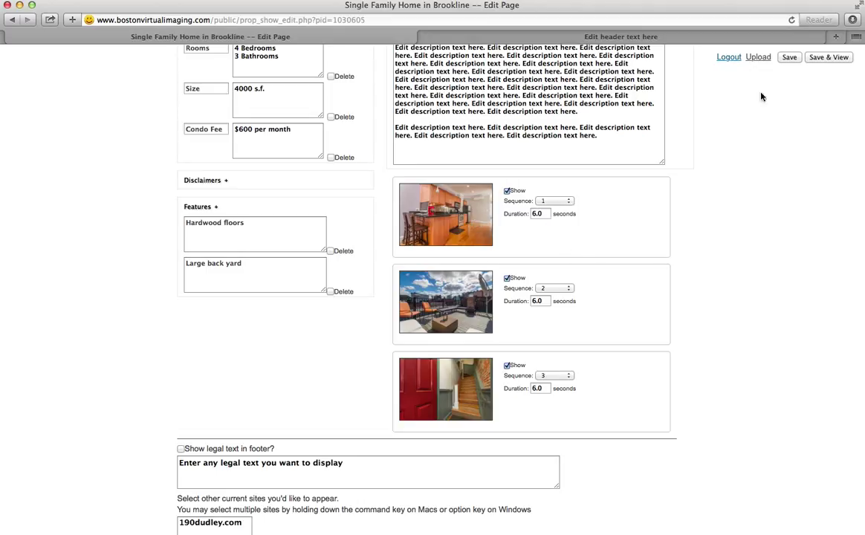
{"action": "left_click", "coordinate": [833, 62]}
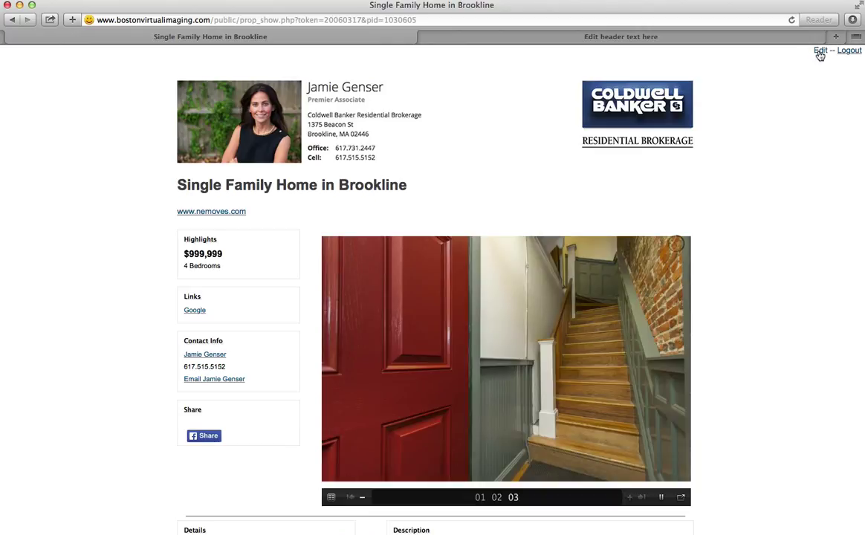
- In the editor, move the rooftop deck photo card above the kitchen photo and save
{"action": "left_click", "coordinate": [820, 51]}
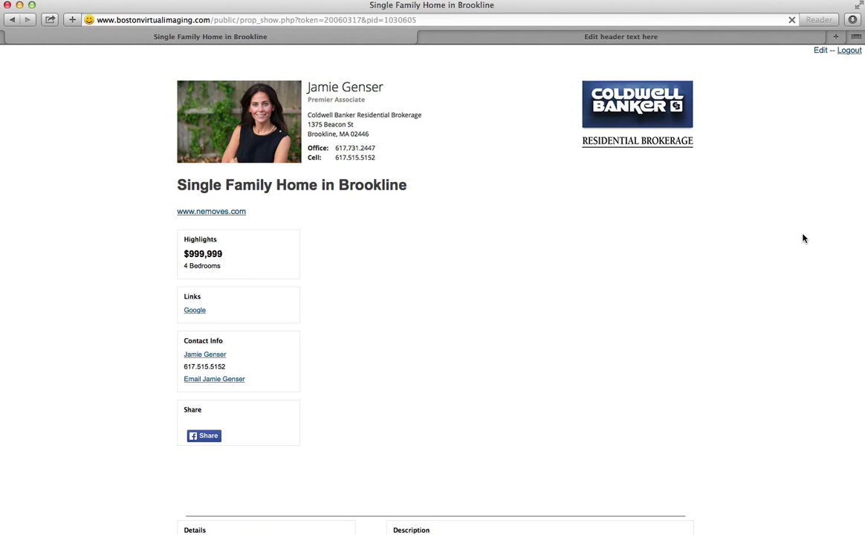
{"action": "scroll", "coordinate": [813, 354], "scroll_direction": "down", "scroll_amount": 5}
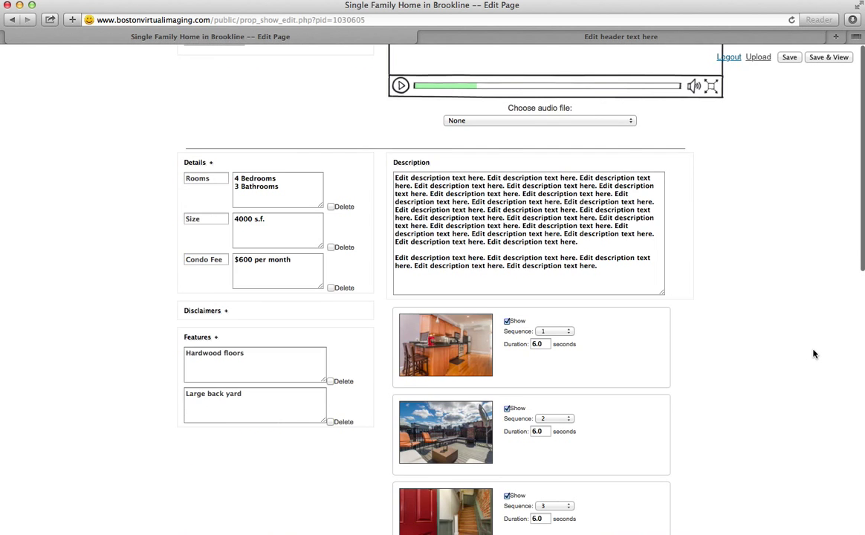
{"action": "scroll", "coordinate": [814, 353], "scroll_direction": "down", "scroll_amount": 3}
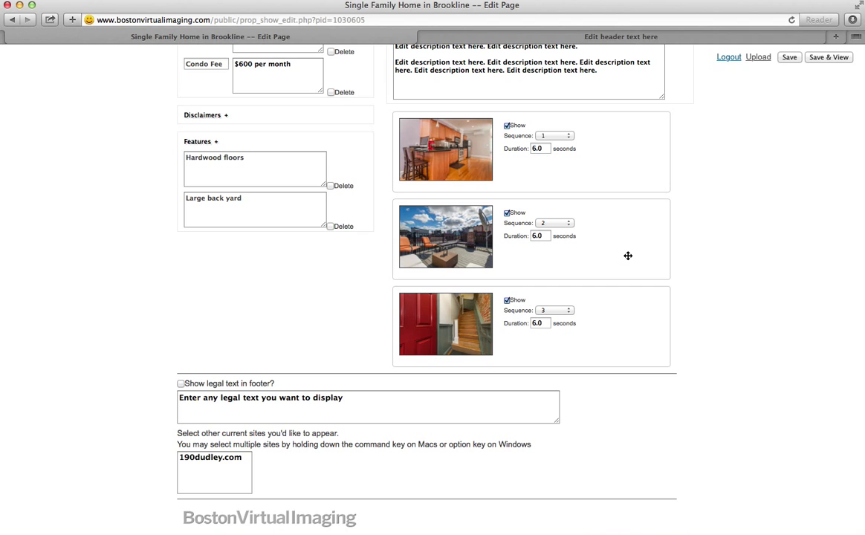
{"action": "left_click_drag", "start_coordinate": [627, 256], "coordinate": [591, 216]}
{"action": "scroll", "coordinate": [630, 160], "scroll_direction": "up", "scroll_amount": 3}
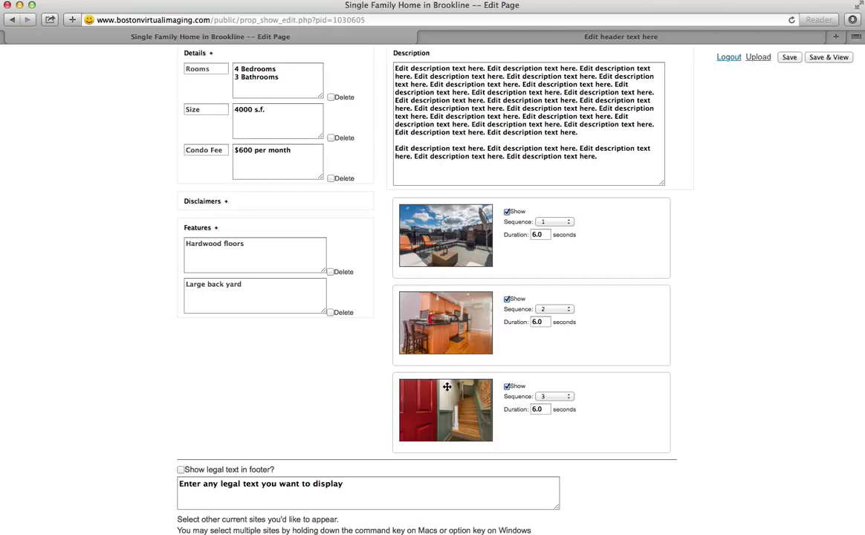
{"action": "left_click", "coordinate": [827, 57]}
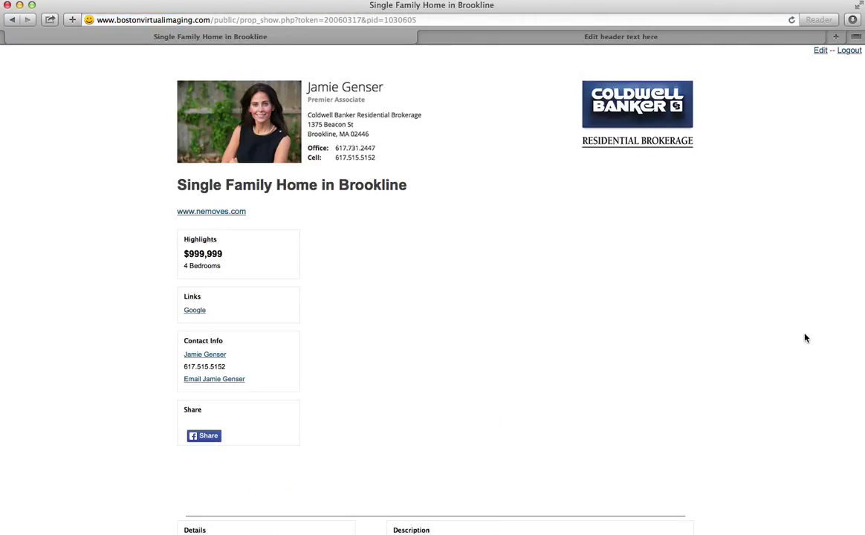
- Jump to slide 02 to confirm the kitchen follows the deck, then return to editing
{"action": "scroll", "coordinate": [805, 338], "scroll_direction": "down", "scroll_amount": 2}
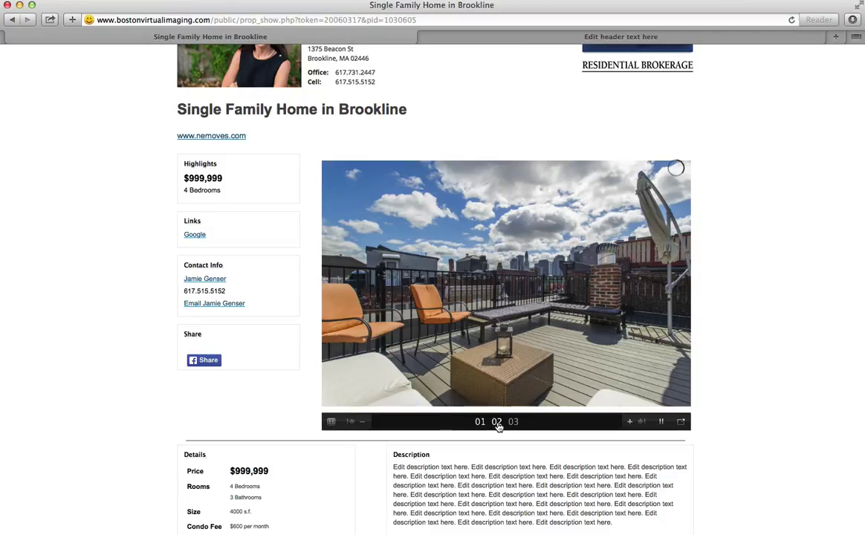
{"action": "mouse_move", "coordinate": [498, 424]}
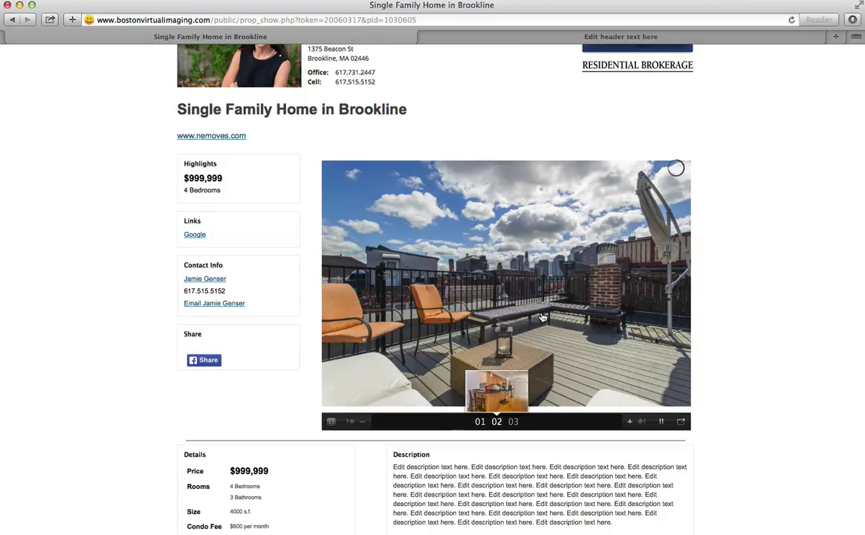
{"action": "left_click", "coordinate": [497, 421]}
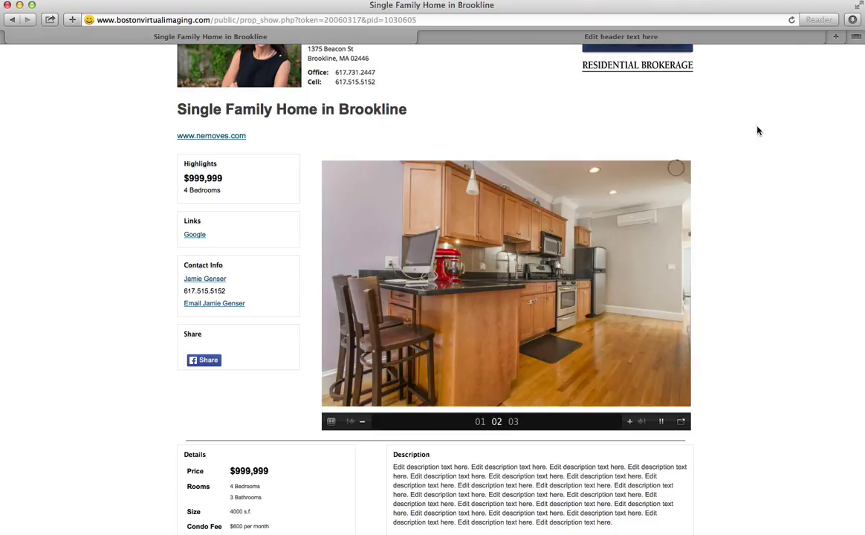
{"action": "scroll", "coordinate": [773, 171], "scroll_direction": "up", "scroll_amount": 3}
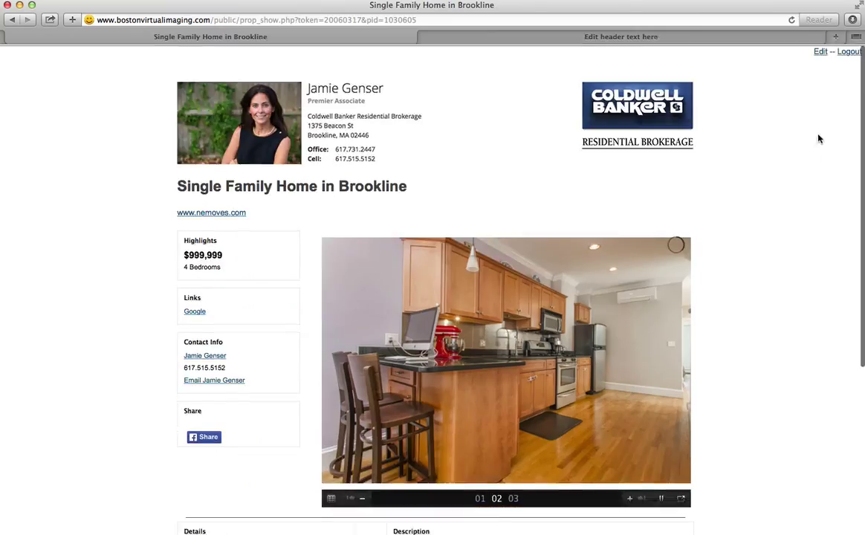
{"action": "left_click", "coordinate": [822, 52]}
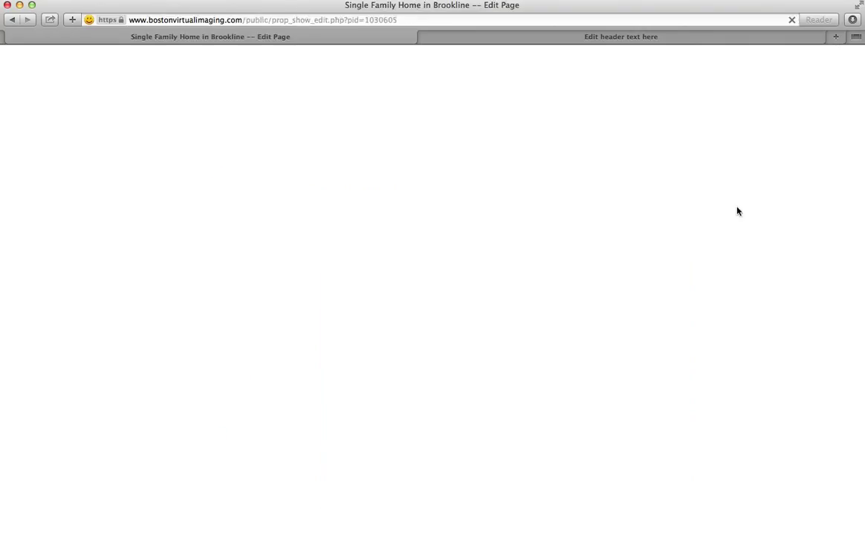
- Set the duration of all three slides to 4 seconds
{"action": "scroll", "coordinate": [799, 344], "scroll_direction": "down", "scroll_amount": 6}
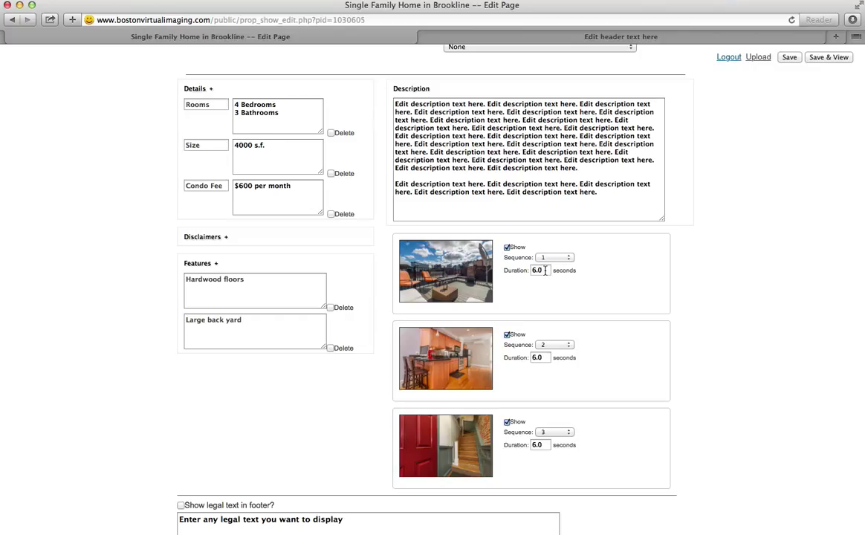
{"action": "left_click_drag", "start_coordinate": [547, 271], "coordinate": [531, 270]}
{"action": "type", "text": "4"}
{"action": "key", "text": "Tab"}
{"action": "type", "text": "4"}
{"action": "key", "text": "Tab"}
{"action": "type", "text": "4"}
- Uncheck Show for the red-door staircase photo and publish the changes
{"action": "left_click", "coordinate": [507, 424]}
{"action": "left_click", "coordinate": [507, 423]}
{"action": "left_click", "coordinate": [822, 58]}
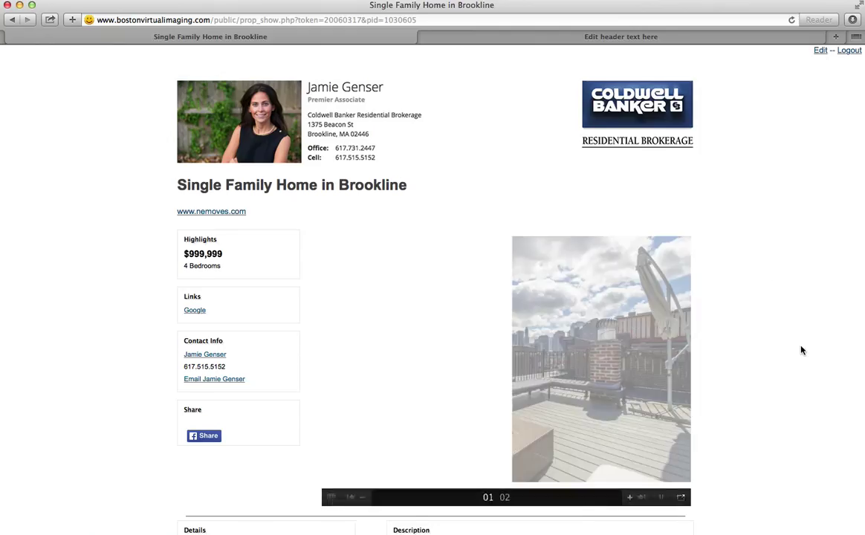
- Show slide 02, the kitchen photo, on the published two-slide show, then reopen the editor
{"action": "scroll", "coordinate": [513, 434], "scroll_direction": "down", "scroll_amount": 3}
{"action": "scroll", "coordinate": [513, 433], "scroll_direction": "down", "scroll_amount": 3}
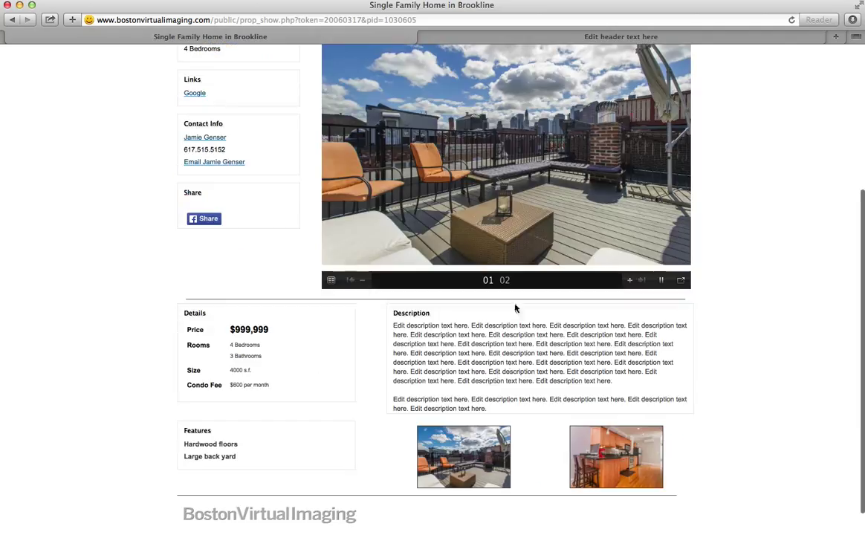
{"action": "scroll", "coordinate": [506, 284], "scroll_direction": "up", "scroll_amount": 3}
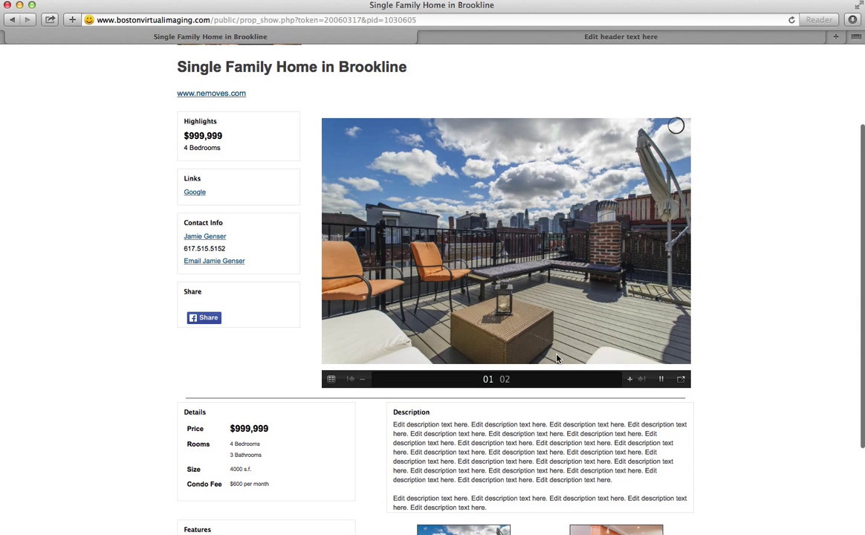
{"action": "left_click", "coordinate": [505, 380]}
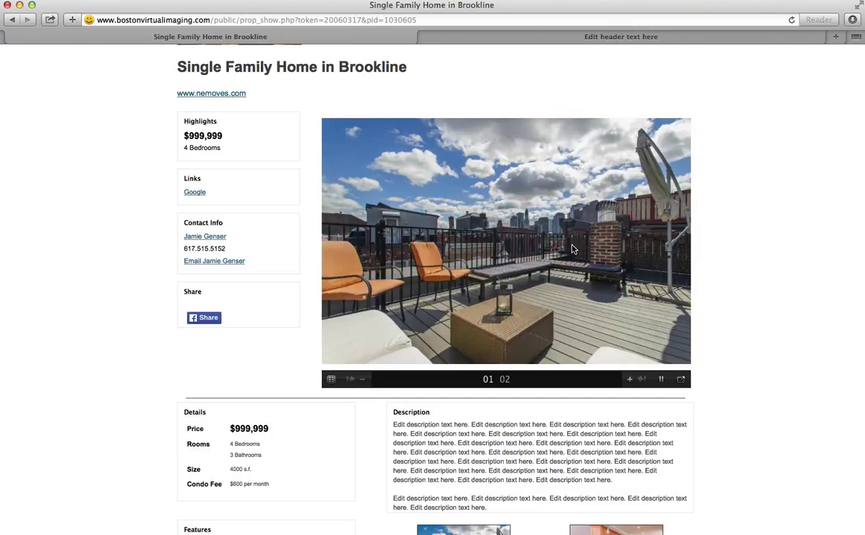
{"action": "scroll", "coordinate": [793, 160], "scroll_direction": "up", "scroll_amount": 3}
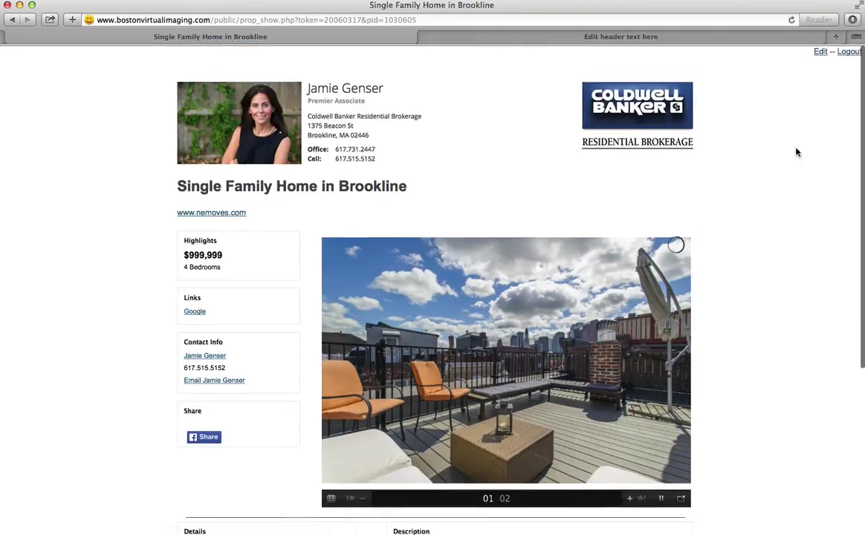
{"action": "left_click", "coordinate": [820, 52]}
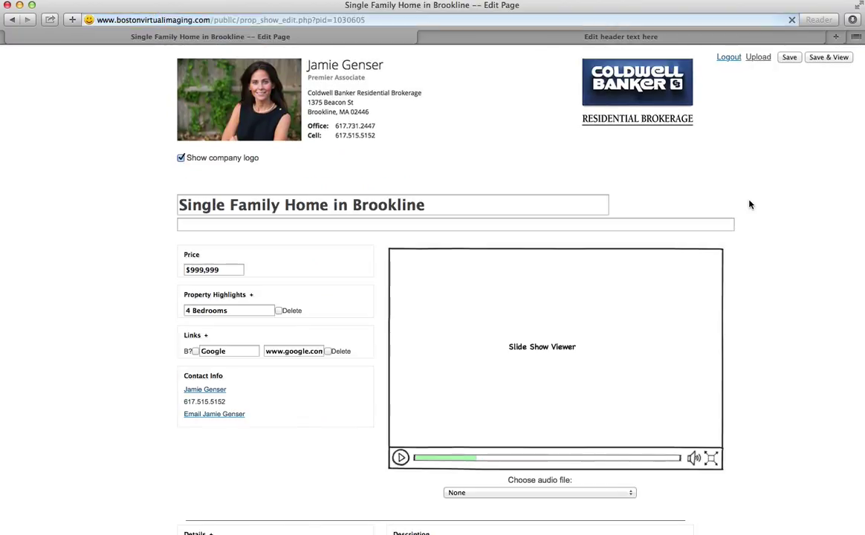
- Turn on footer legal text, add a closing period to it, and save the listing
{"action": "scroll", "coordinate": [795, 349], "scroll_direction": "down", "scroll_amount": 3}
{"action": "scroll", "coordinate": [795, 349], "scroll_direction": "down", "scroll_amount": 5}
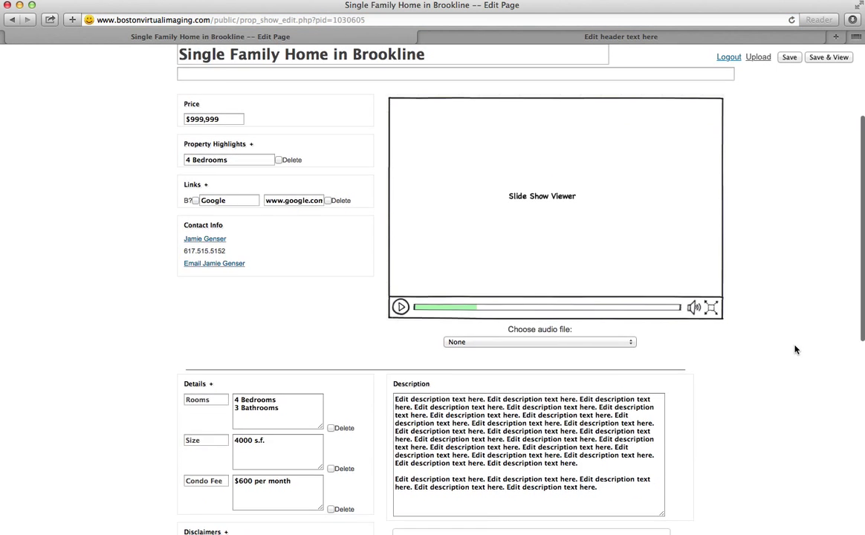
{"action": "scroll", "coordinate": [795, 349], "scroll_direction": "down", "scroll_amount": 7}
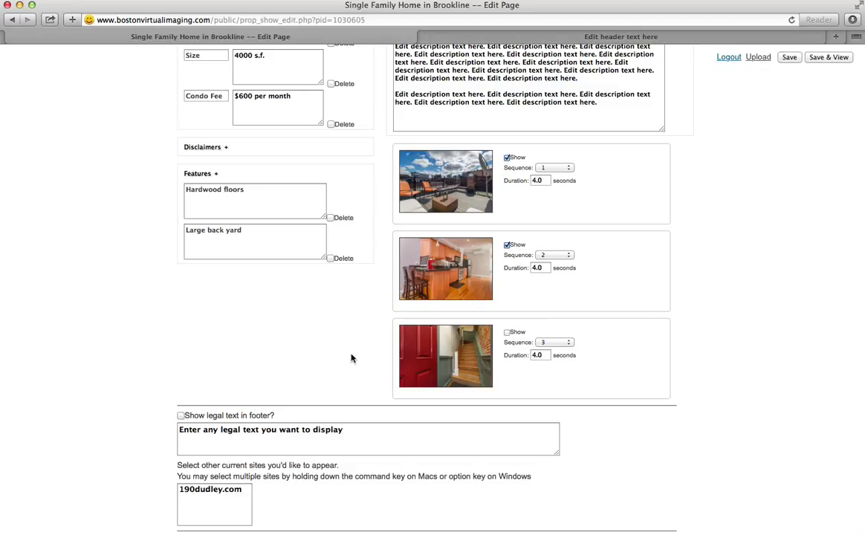
{"action": "left_click", "coordinate": [180, 417]}
{"action": "left_click", "coordinate": [354, 431]}
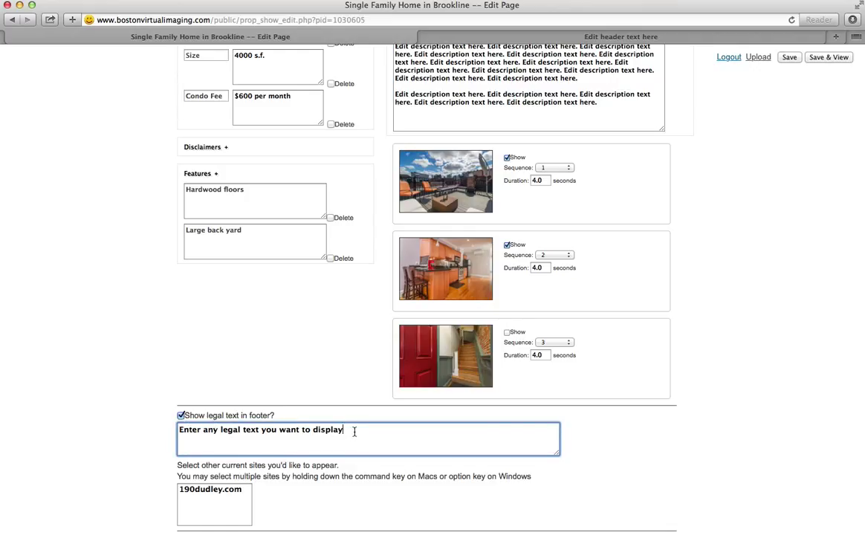
{"action": "type", "text": "."}
{"action": "left_click", "coordinate": [828, 57]}
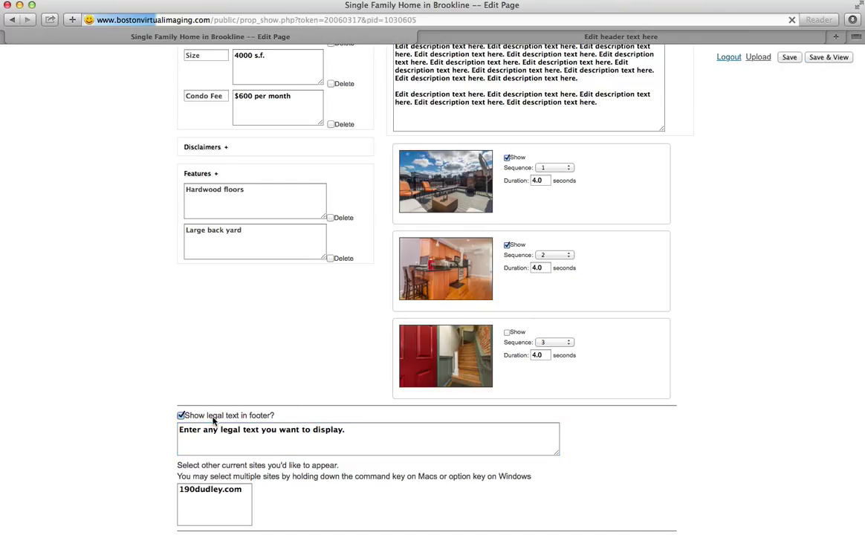
- Check the footer legal sentence on the published page, then reopen the listing editor
{"action": "scroll", "coordinate": [482, 451], "scroll_direction": "down", "scroll_amount": 8}
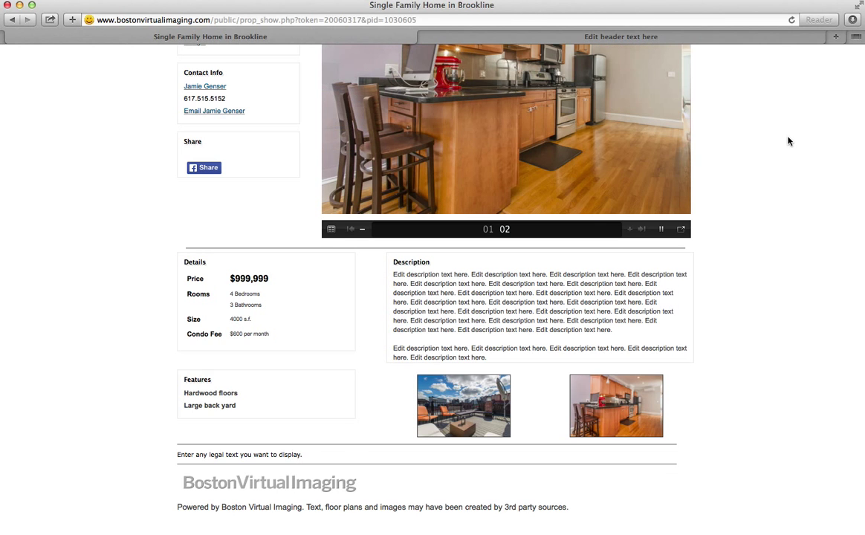
{"action": "scroll", "coordinate": [817, 133], "scroll_direction": "up", "scroll_amount": 10}
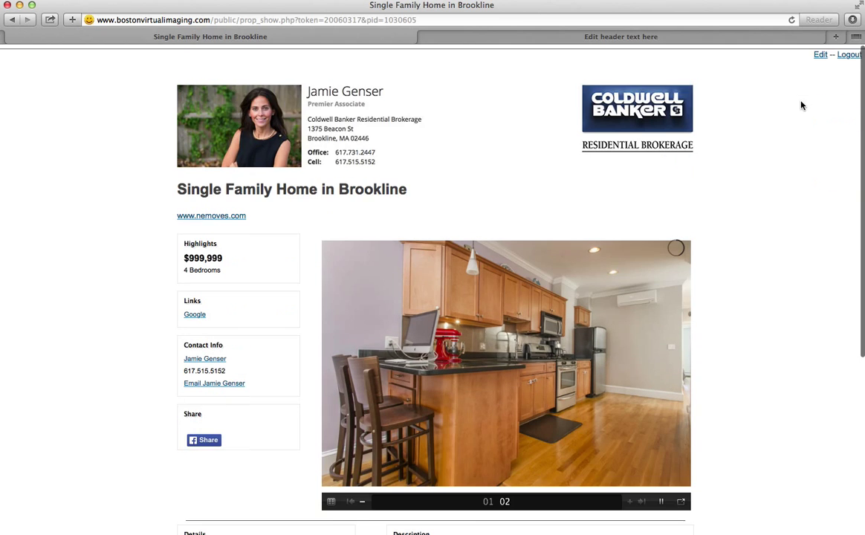
{"action": "left_click", "coordinate": [820, 52]}
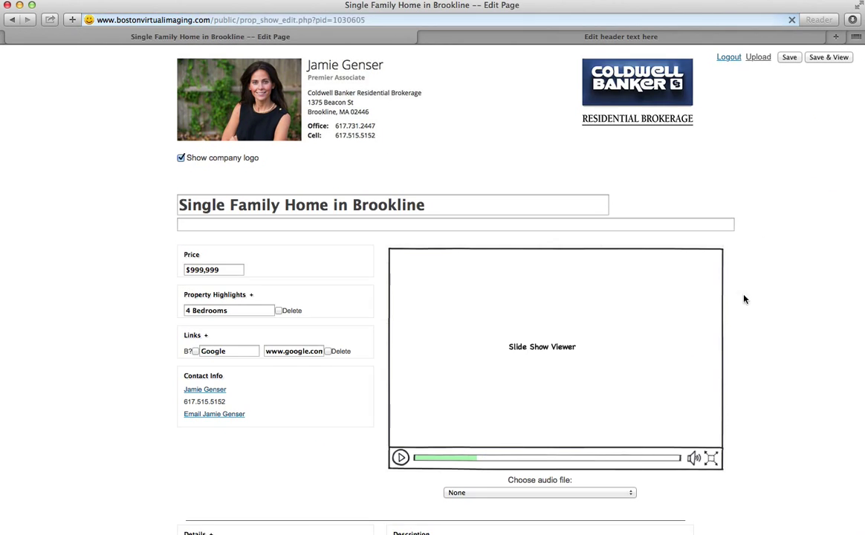
{"action": "scroll", "coordinate": [749, 400], "scroll_direction": "down", "scroll_amount": 10}
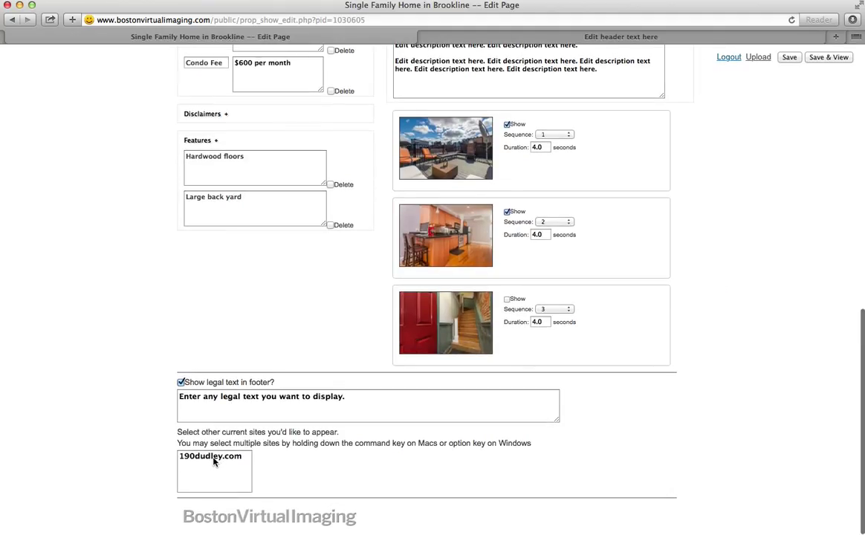
{"action": "left_click", "coordinate": [213, 461]}
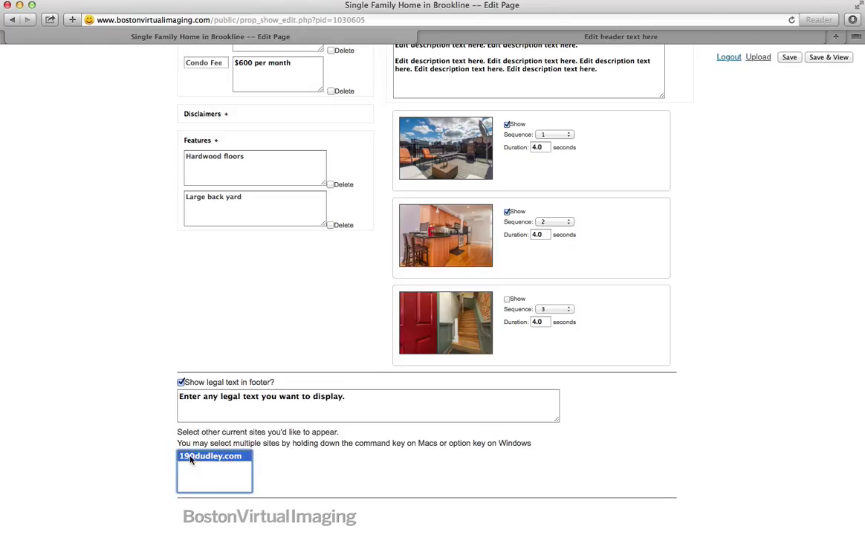
{"action": "left_click", "coordinate": [828, 58]}
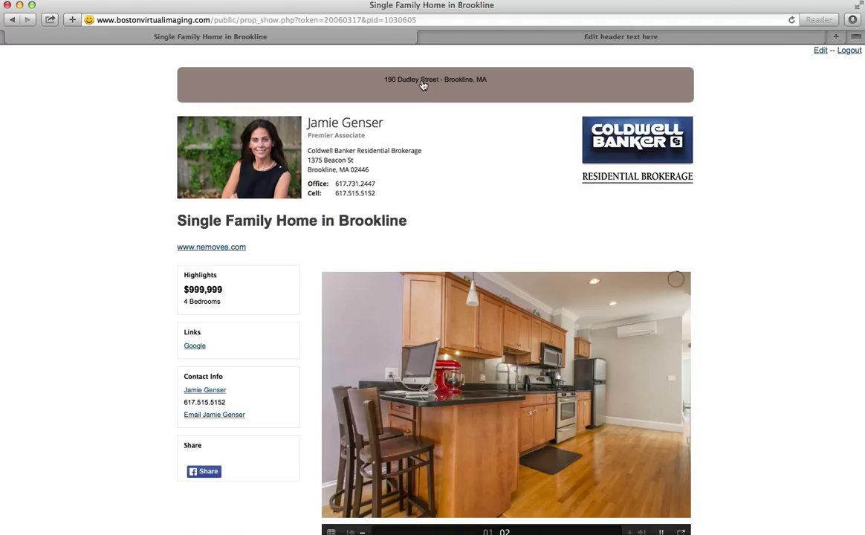
{"action": "left_click", "coordinate": [421, 85]}
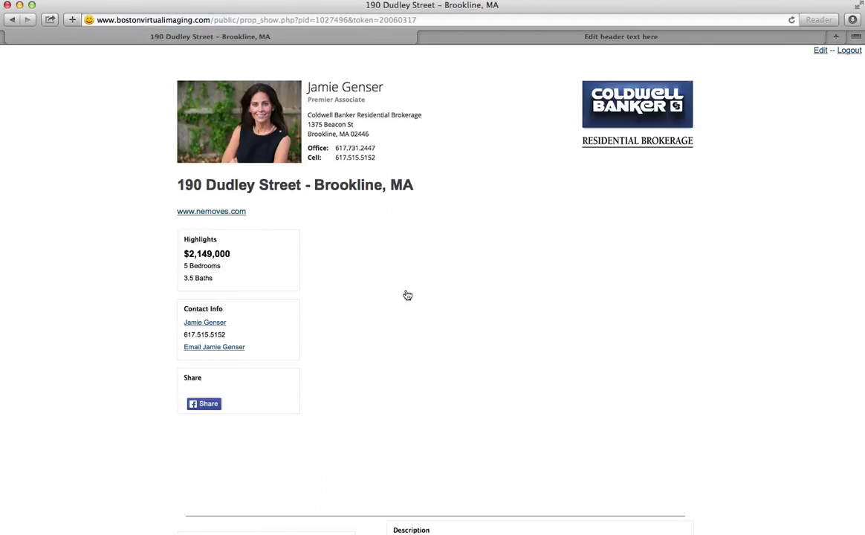
{"action": "left_click", "coordinate": [11, 21]}
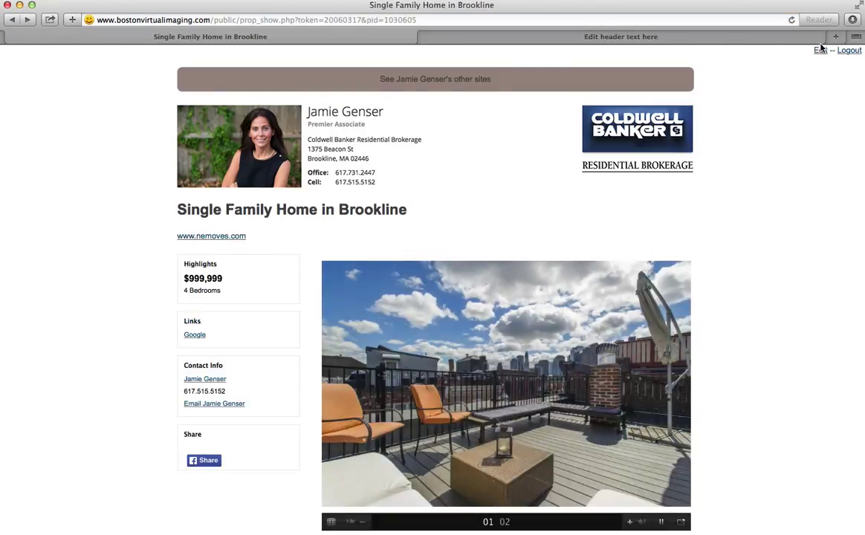
{"action": "left_click", "coordinate": [820, 50]}
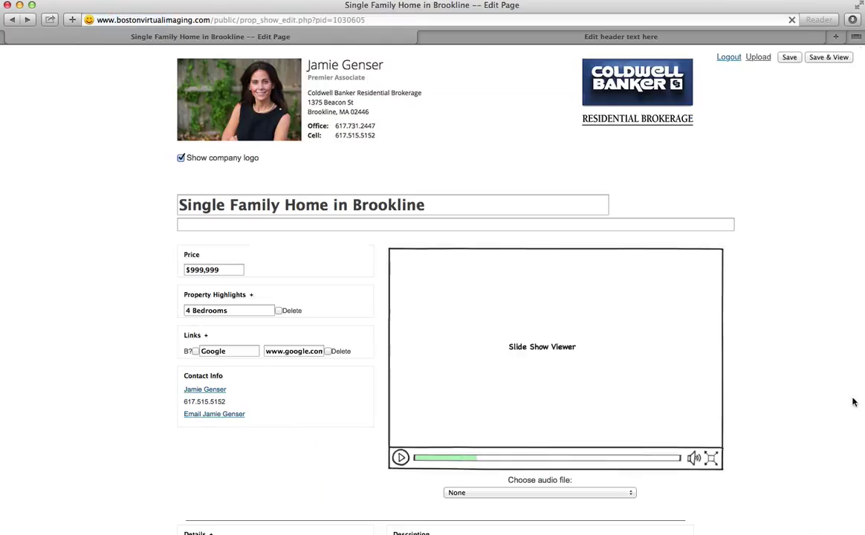
{"action": "scroll", "coordinate": [833, 429], "scroll_direction": "down", "scroll_amount": 15}
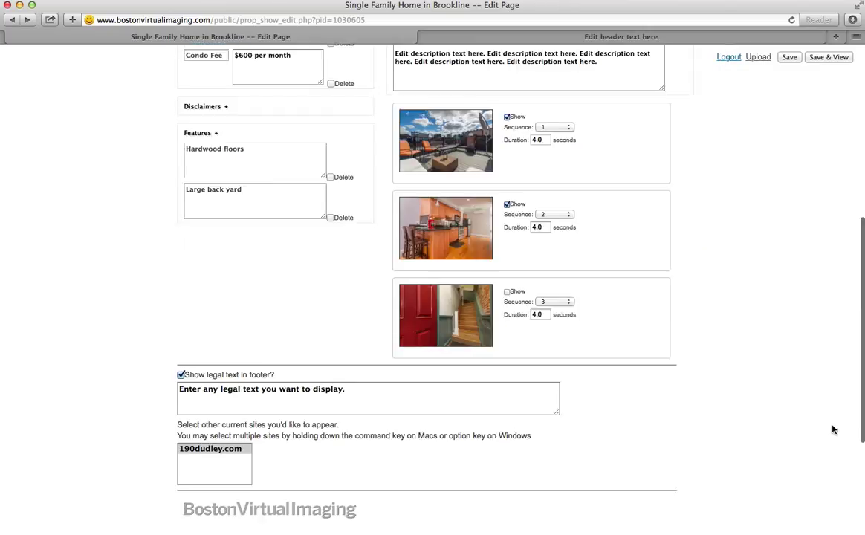
{"action": "left_click", "coordinate": [204, 456]}
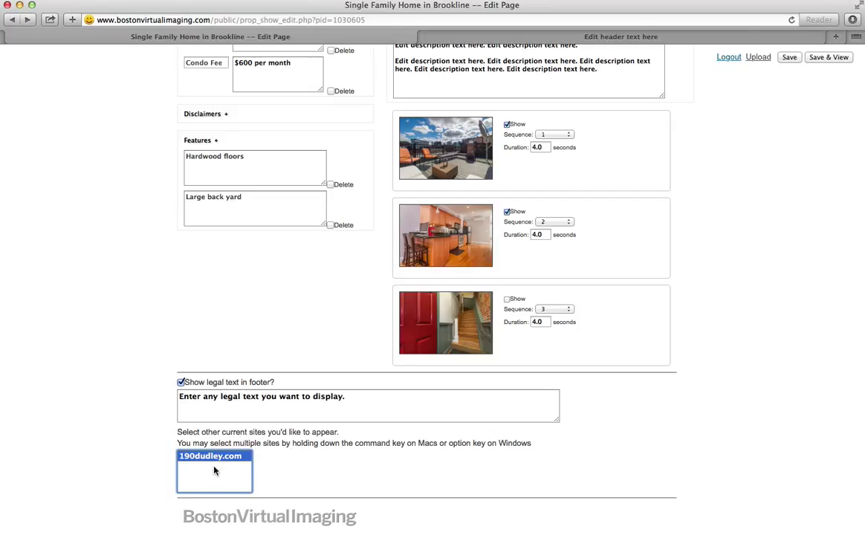
{"action": "right_click", "coordinate": [214, 462]}
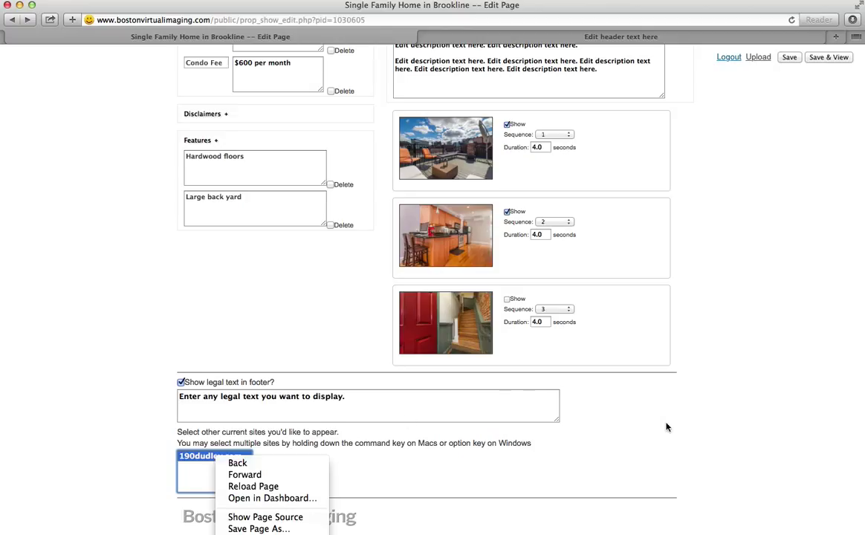
{"action": "left_click", "coordinate": [639, 436]}
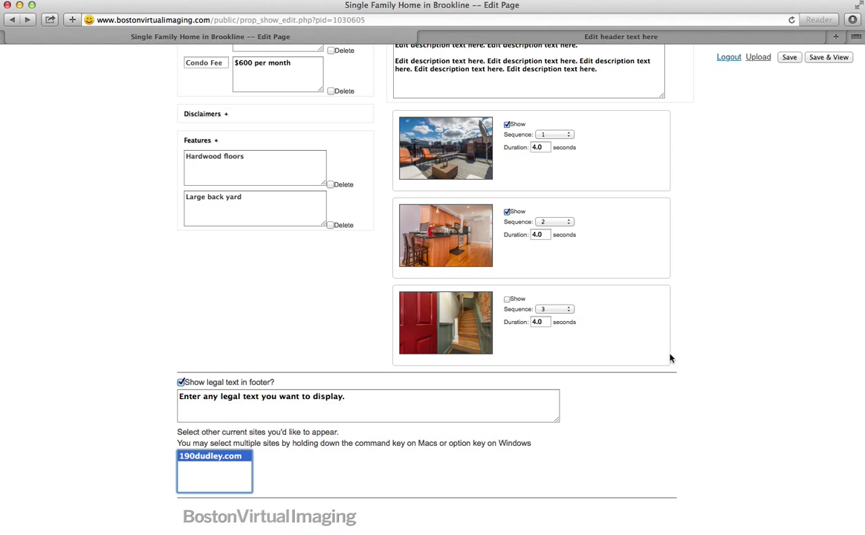
- Choose acousticallyhappy.mp3 (0:02:05) as the slideshow's audio file
{"action": "scroll", "coordinate": [739, 277], "scroll_direction": "up", "scroll_amount": 5}
{"action": "scroll", "coordinate": [740, 278], "scroll_direction": "up", "scroll_amount": 6}
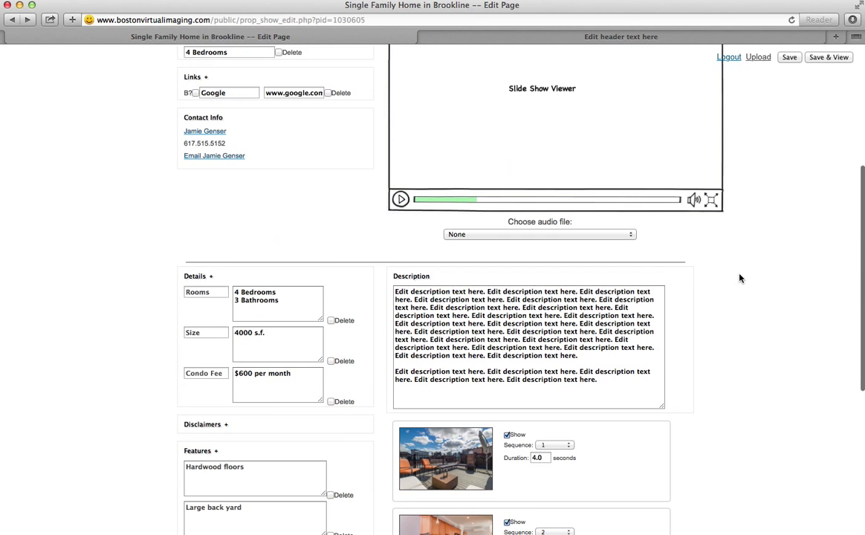
{"action": "scroll", "coordinate": [736, 334], "scroll_direction": "up", "scroll_amount": 1}
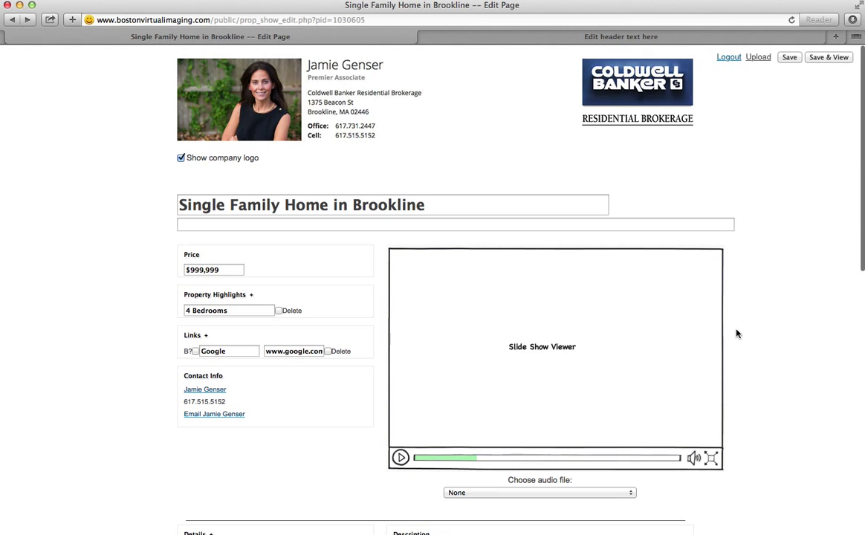
{"action": "scroll", "coordinate": [802, 342], "scroll_direction": "down", "scroll_amount": 2}
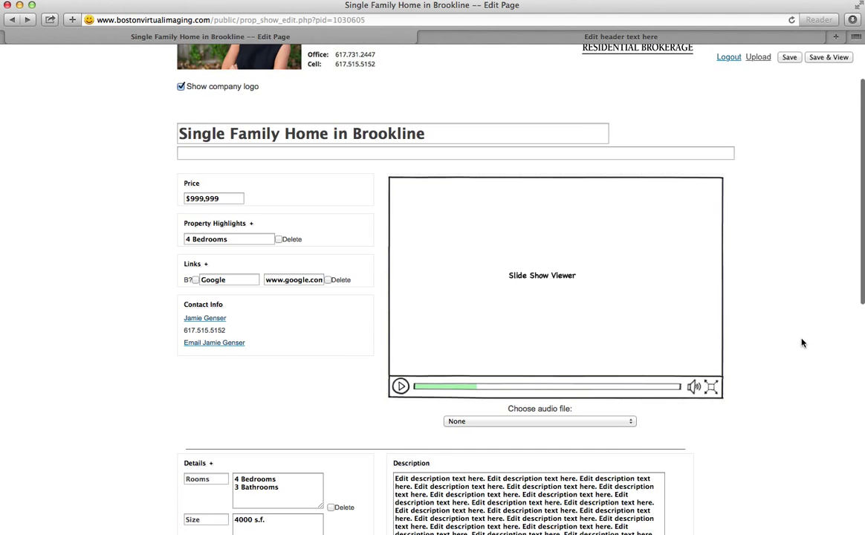
{"action": "left_click", "coordinate": [587, 422]}
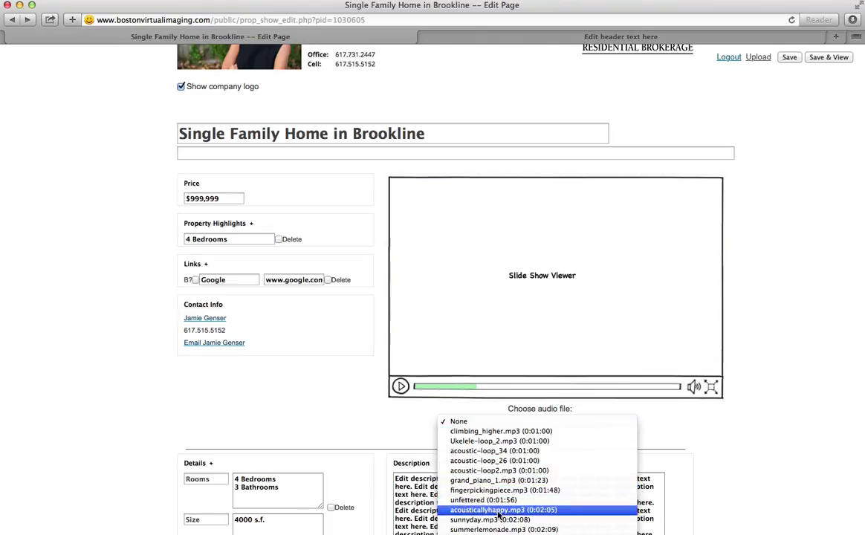
{"action": "left_click", "coordinate": [499, 510]}
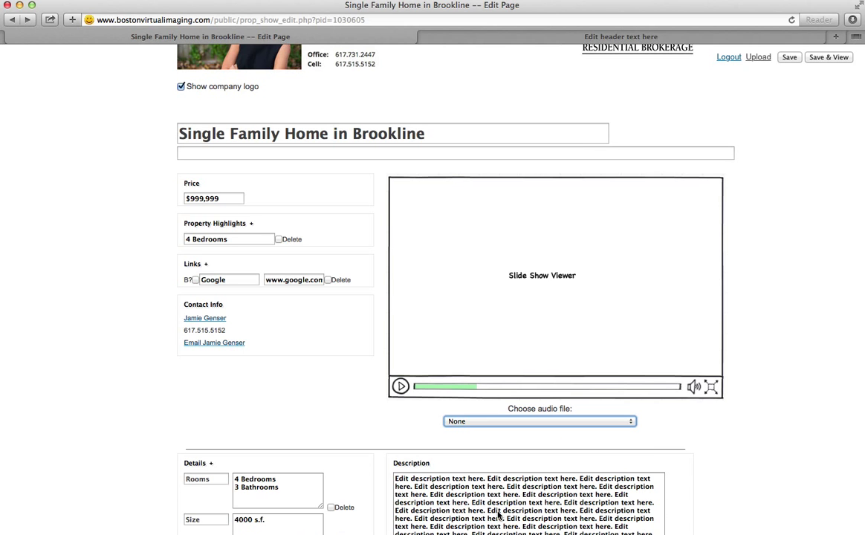
- Save and preview the listing, pause its 2:05 audio track, and return to the editor
{"action": "left_click", "coordinate": [826, 57]}
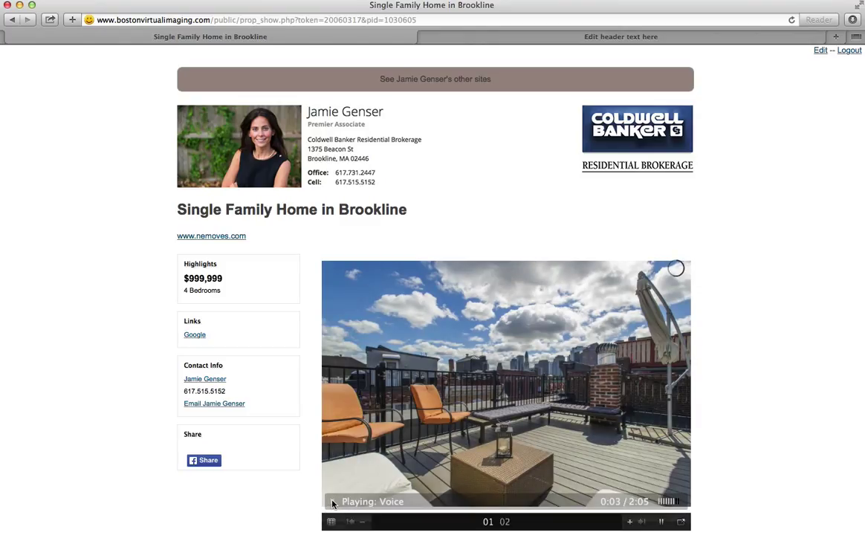
{"action": "left_click", "coordinate": [332, 503]}
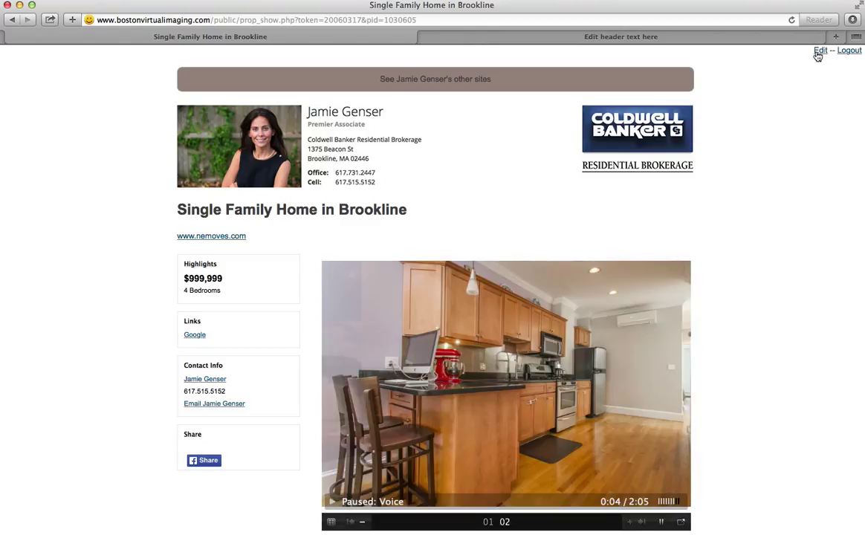
{"action": "left_click", "coordinate": [821, 51]}
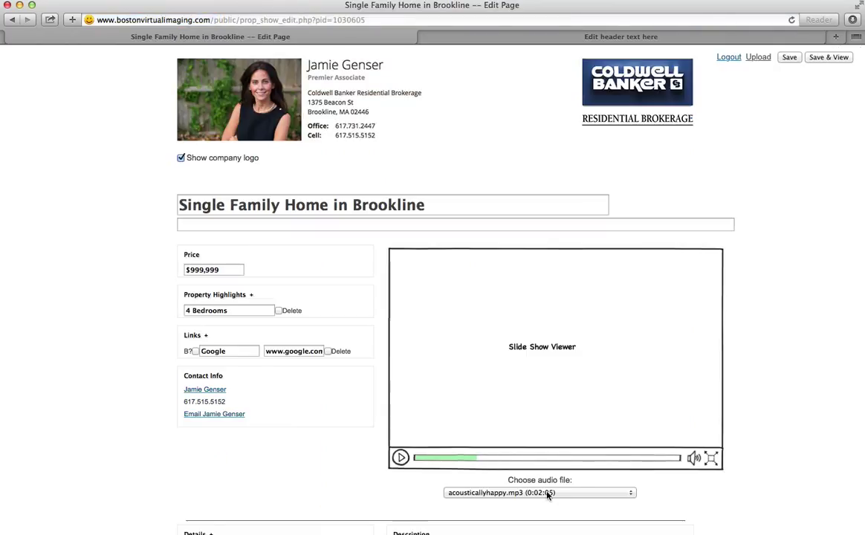
- Set the slideshow audio file to None and save the Brookline listing
{"action": "left_click", "coordinate": [548, 493]}
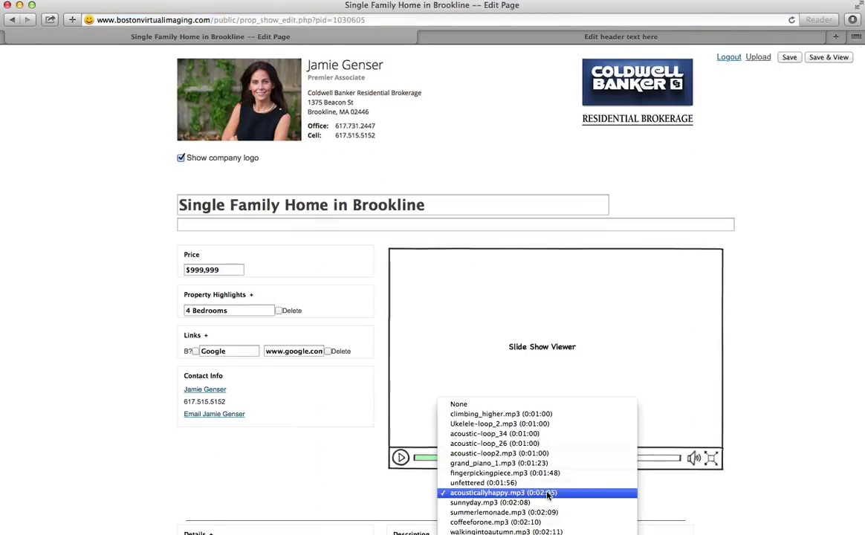
{"action": "left_click", "coordinate": [497, 407]}
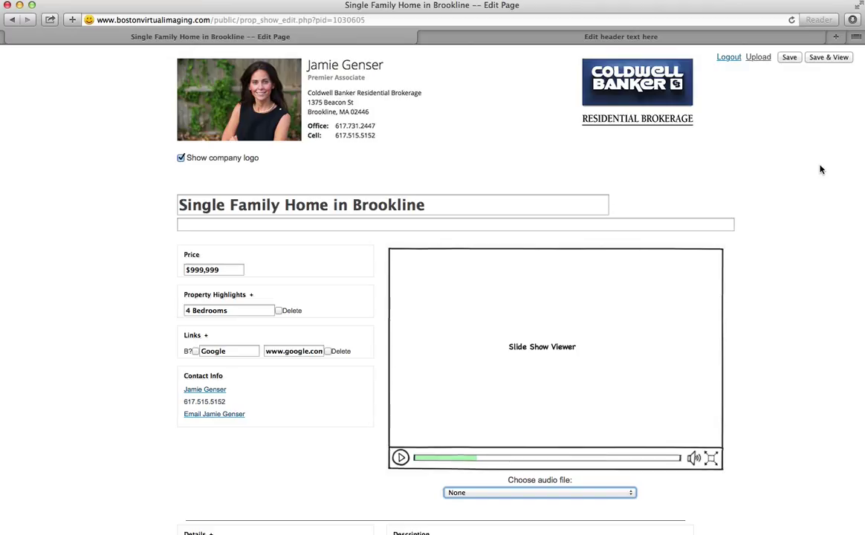
{"action": "left_click", "coordinate": [793, 58]}
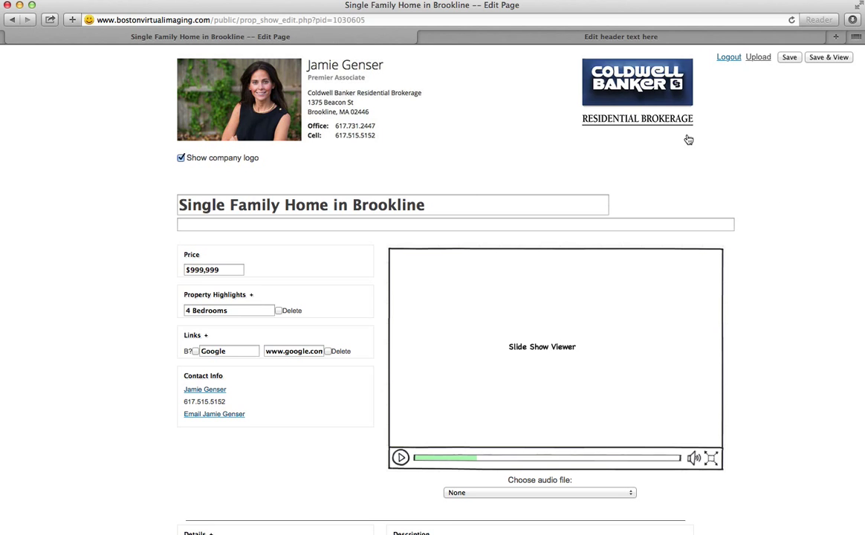
- Save and view the published listing, pause its two-slide show, and switch to another app
{"action": "left_click", "coordinate": [831, 58]}
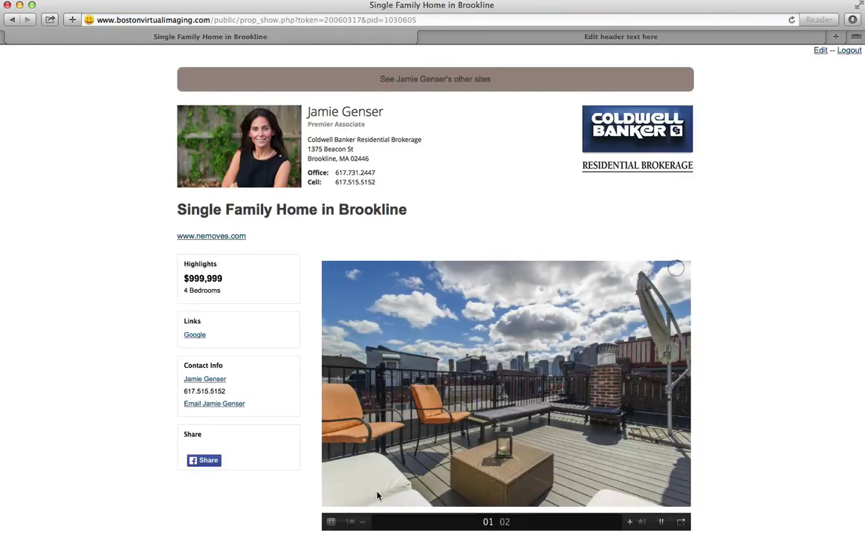
{"action": "left_click", "coordinate": [663, 522]}
{"action": "key", "text": "super+Tab"}
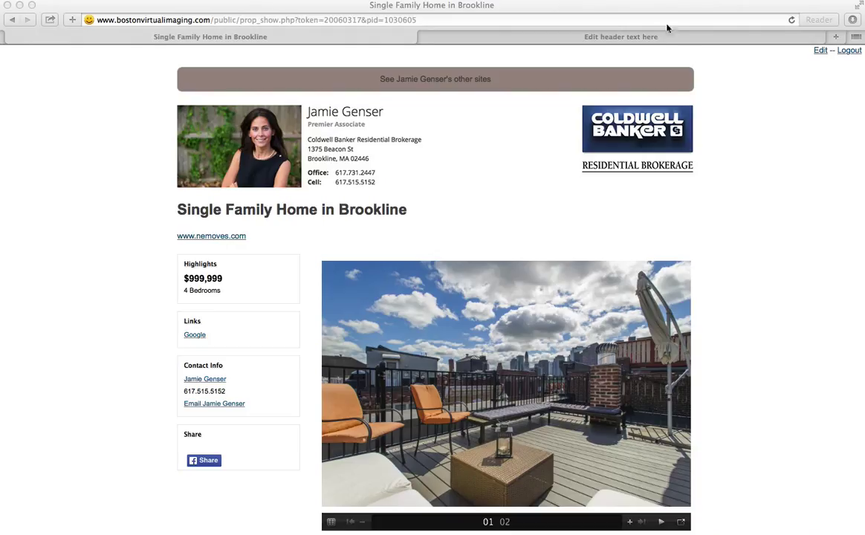
- Reload the listing page and scroll to the Choose audio file setting
{"action": "left_click", "coordinate": [578, 19]}
{"action": "key", "text": "Return"}
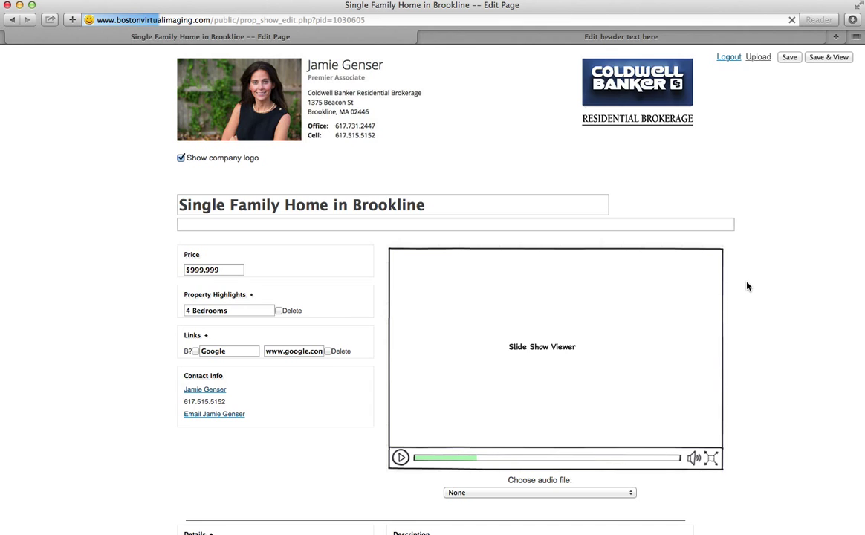
{"action": "scroll", "coordinate": [748, 286], "scroll_direction": "down", "scroll_amount": 5}
{"action": "scroll", "coordinate": [747, 286], "scroll_direction": "up", "scroll_amount": 4}
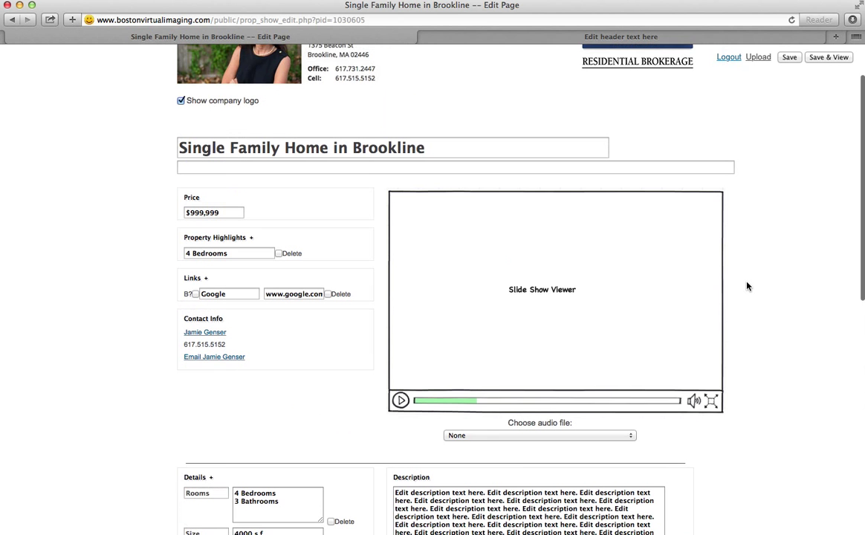
{"action": "scroll", "coordinate": [747, 327], "scroll_direction": "up", "scroll_amount": 2}
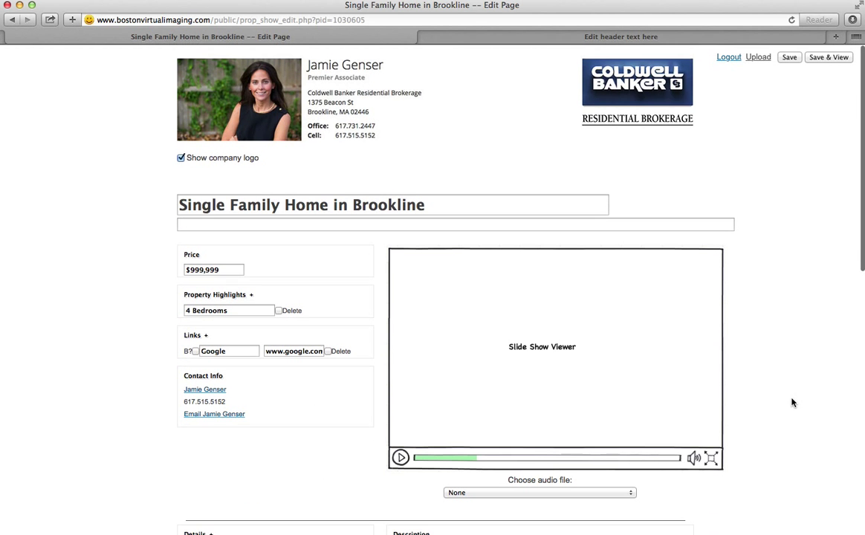
{"action": "scroll", "coordinate": [767, 473], "scroll_direction": "down", "scroll_amount": 3}
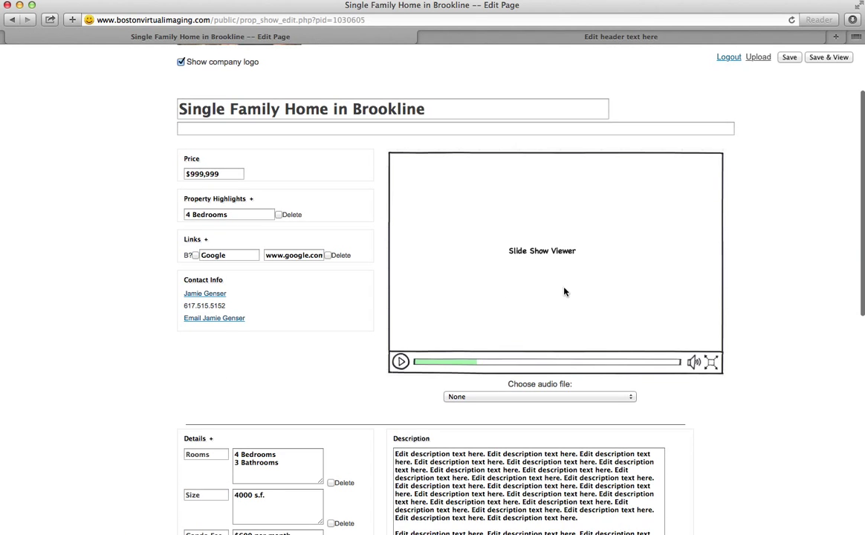
- Set the background audio to acousticallyhappy.mp3 and save to show the published page
{"action": "left_click", "coordinate": [577, 397]}
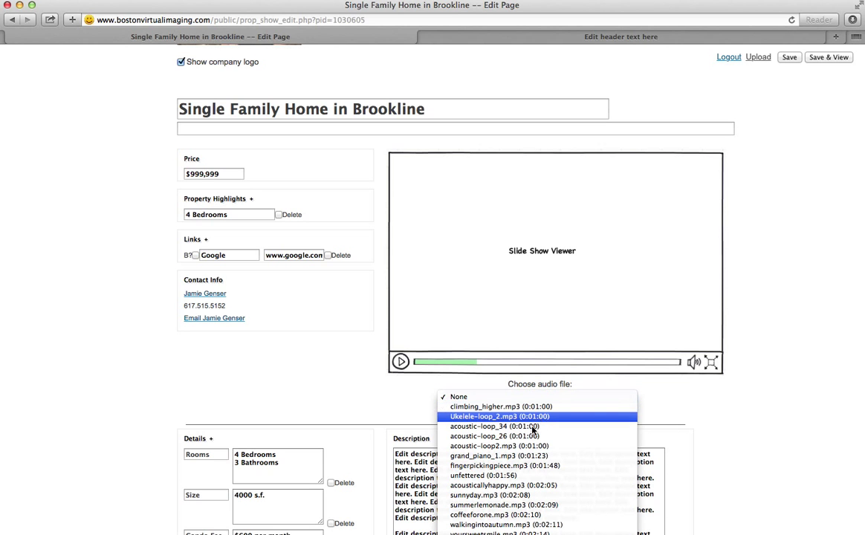
{"action": "left_click", "coordinate": [504, 485]}
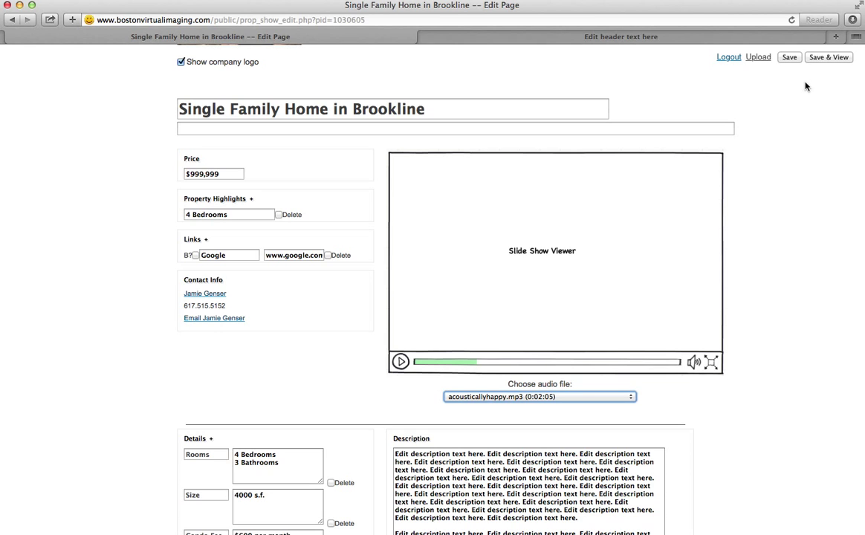
{"action": "left_click", "coordinate": [827, 62]}
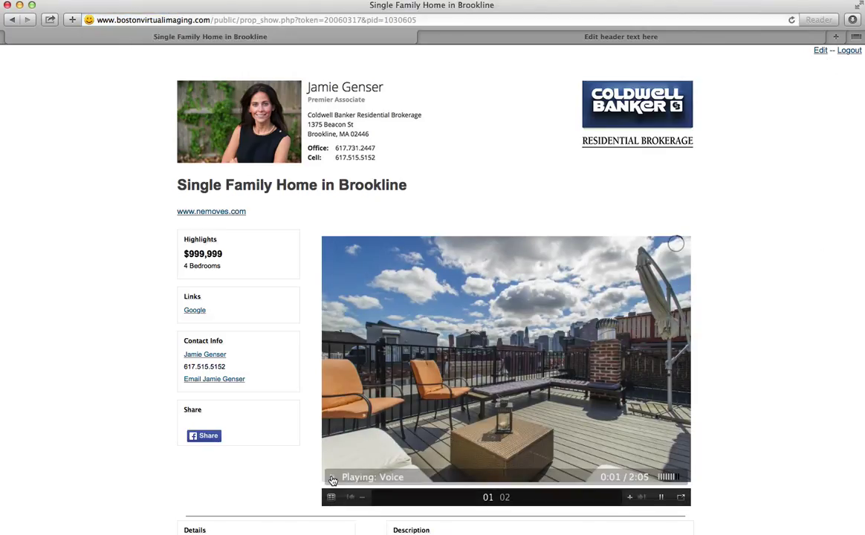
- Pause the playing tour, return to the editor, and set the audio file to None
{"action": "left_click", "coordinate": [333, 479]}
{"action": "left_click", "coordinate": [821, 50]}
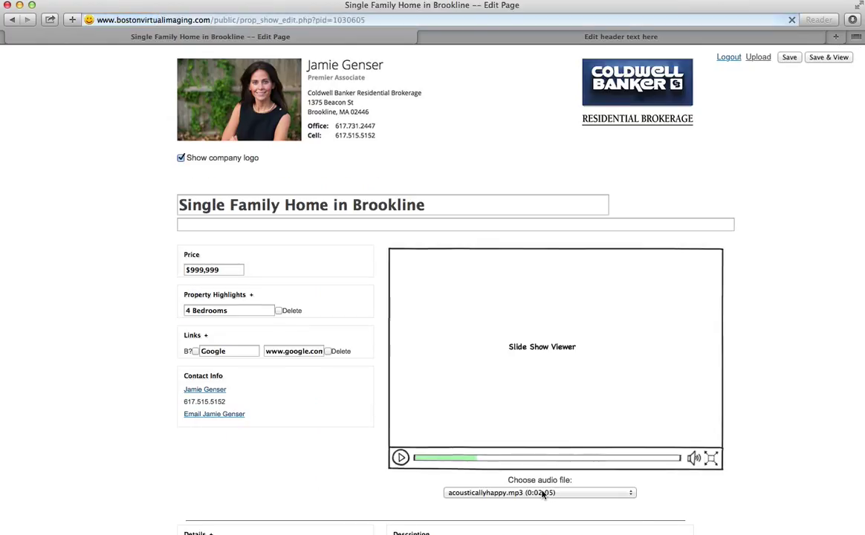
{"action": "left_click", "coordinate": [543, 493]}
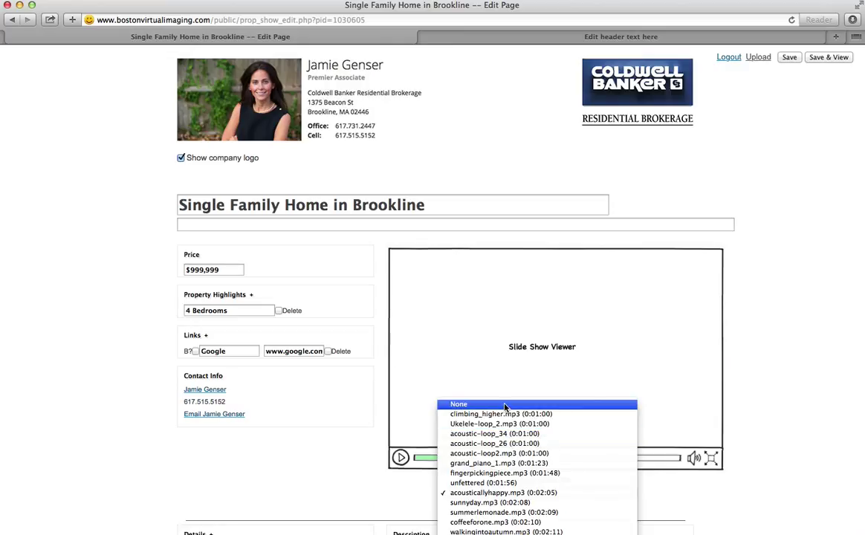
{"action": "left_click", "coordinate": [504, 406]}
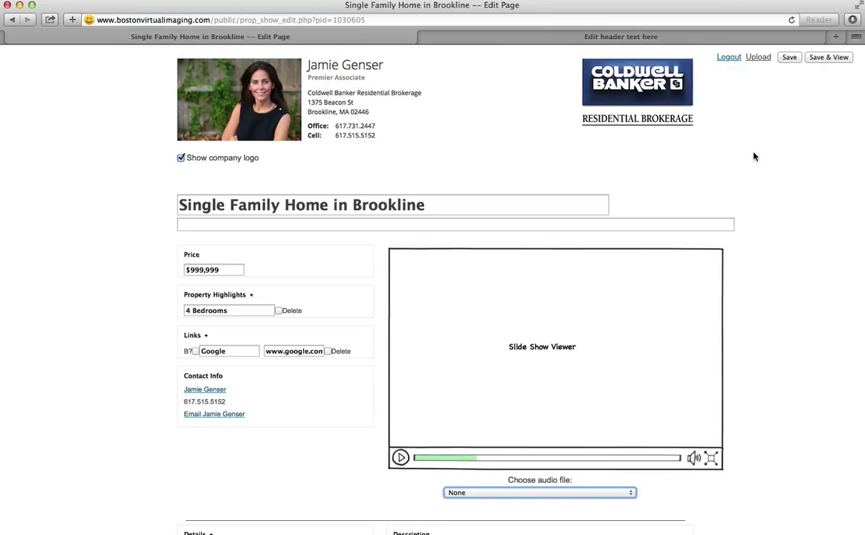
- Save the listing after the save-first warning, then open and close File Upload with no file chosen
{"action": "left_click", "coordinate": [757, 60]}
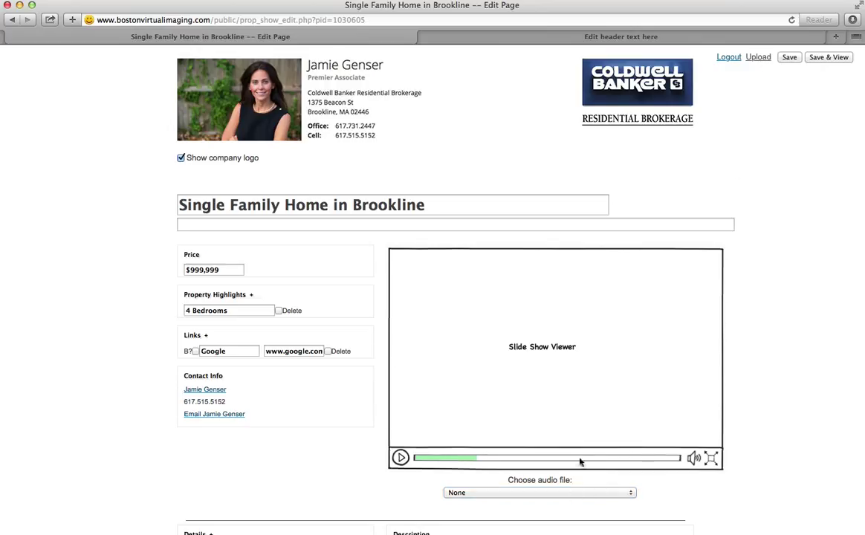
{"action": "left_click", "coordinate": [759, 60]}
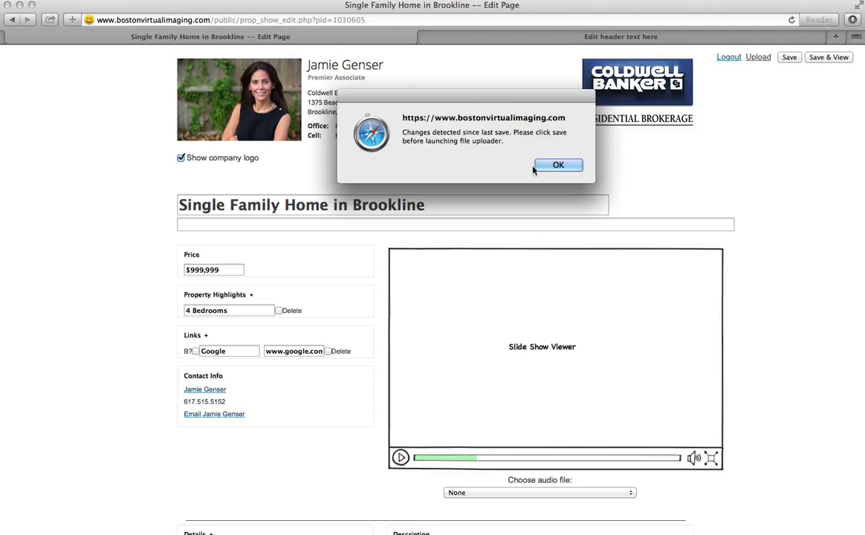
{"action": "left_click", "coordinate": [553, 166]}
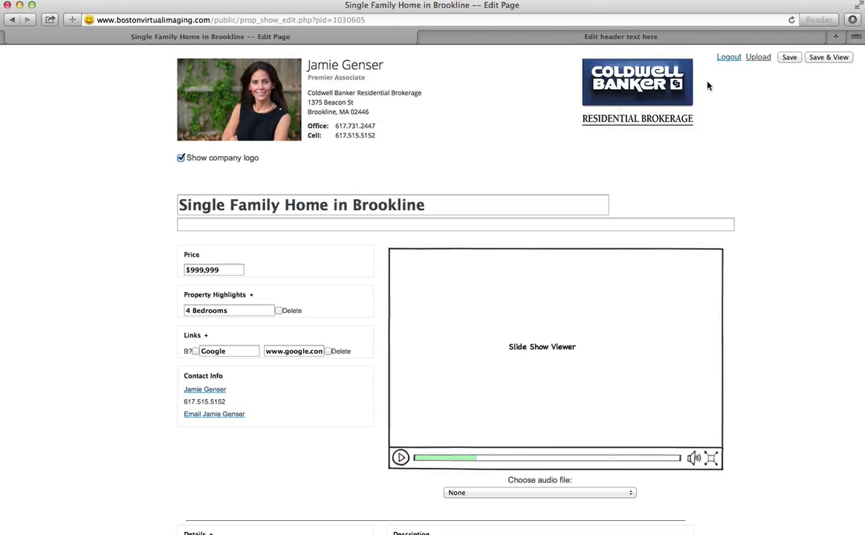
{"action": "left_click", "coordinate": [790, 58]}
{"action": "left_click", "coordinate": [758, 60]}
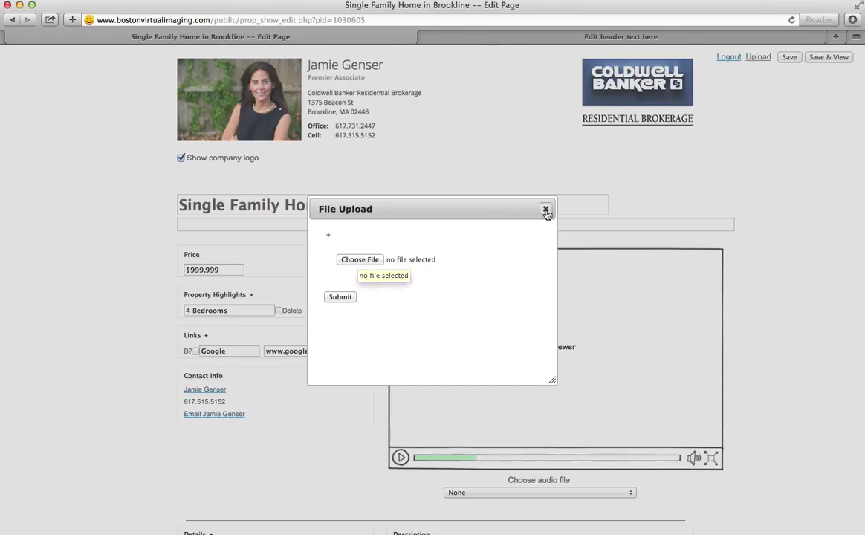
{"action": "left_click", "coordinate": [788, 136]}
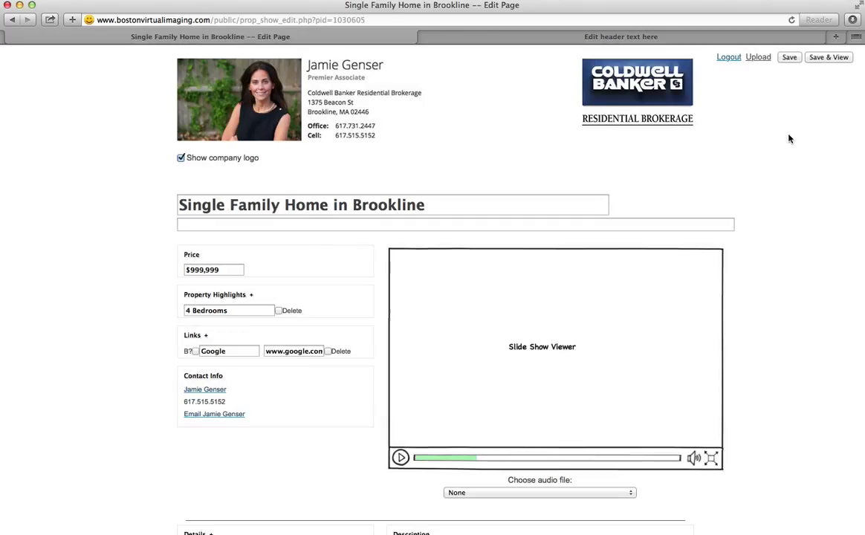
{"action": "left_click", "coordinate": [828, 59]}
{"action": "scroll", "coordinate": [274, 411], "scroll_direction": "down", "scroll_amount": 2}
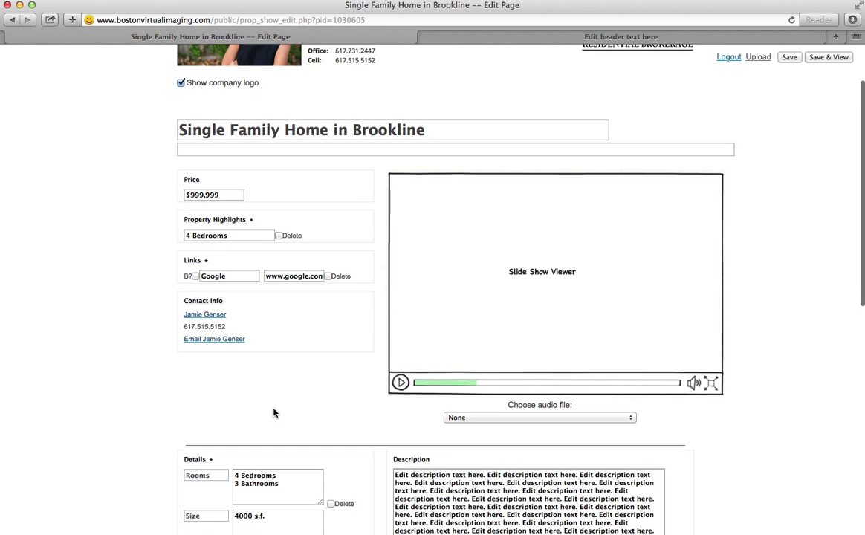
{"action": "scroll", "coordinate": [319, 349], "scroll_direction": "down", "scroll_amount": 6}
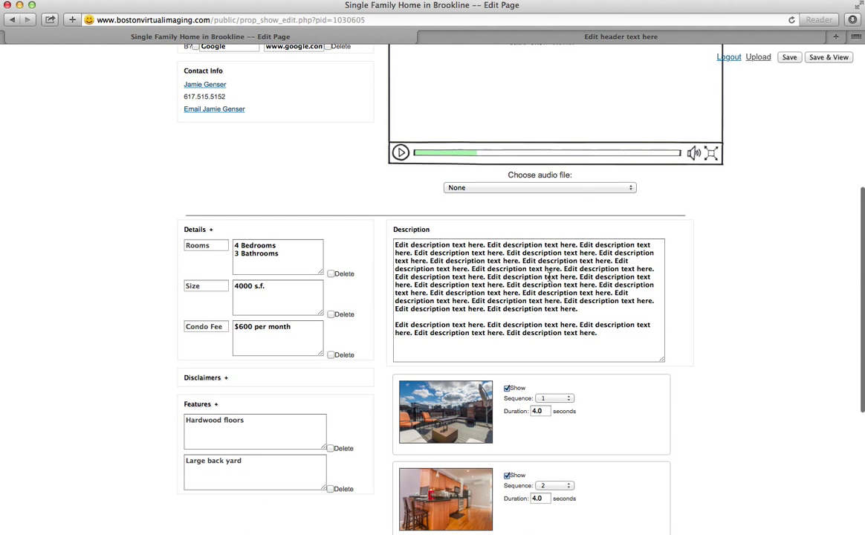
{"action": "scroll", "coordinate": [562, 299], "scroll_direction": "down", "scroll_amount": 7}
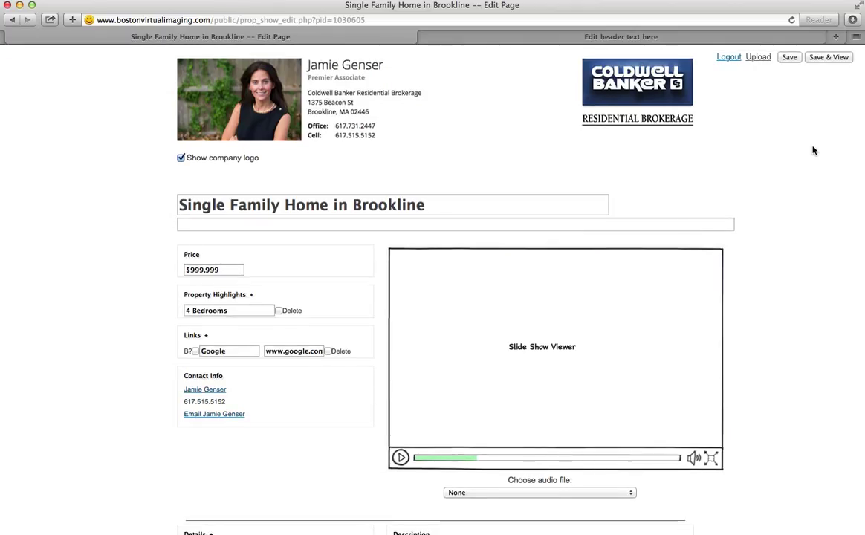
- Save the Brookline listing, review its published slideshow, details and footer, then switch applications
{"action": "left_click", "coordinate": [824, 60]}
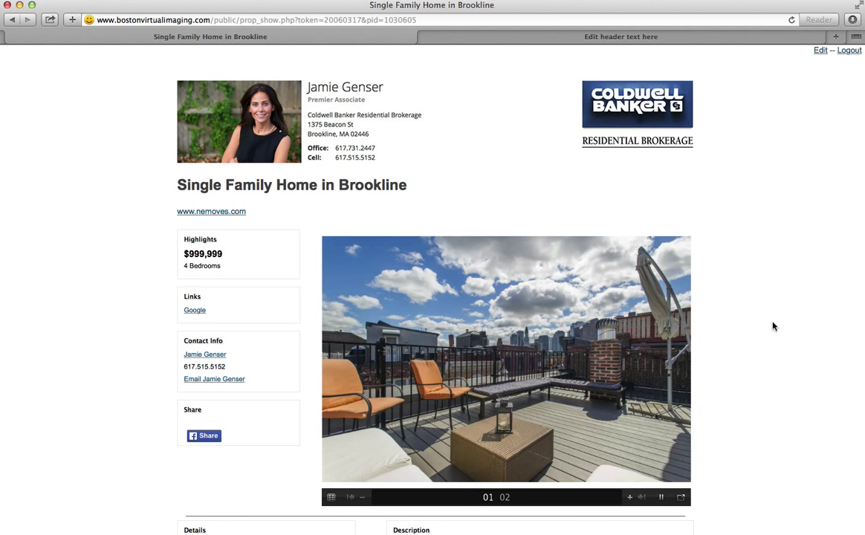
{"action": "scroll", "coordinate": [772, 327], "scroll_direction": "down", "scroll_amount": 1}
{"action": "scroll", "coordinate": [773, 326], "scroll_direction": "down", "scroll_amount": 5}
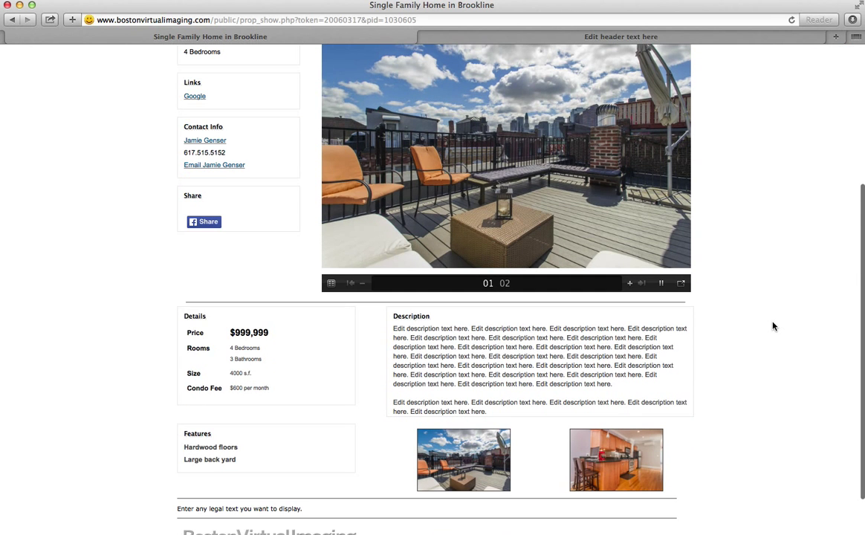
{"action": "scroll", "coordinate": [773, 327], "scroll_direction": "down", "scroll_amount": 4}
{"action": "scroll", "coordinate": [773, 326], "scroll_direction": "up", "scroll_amount": 10}
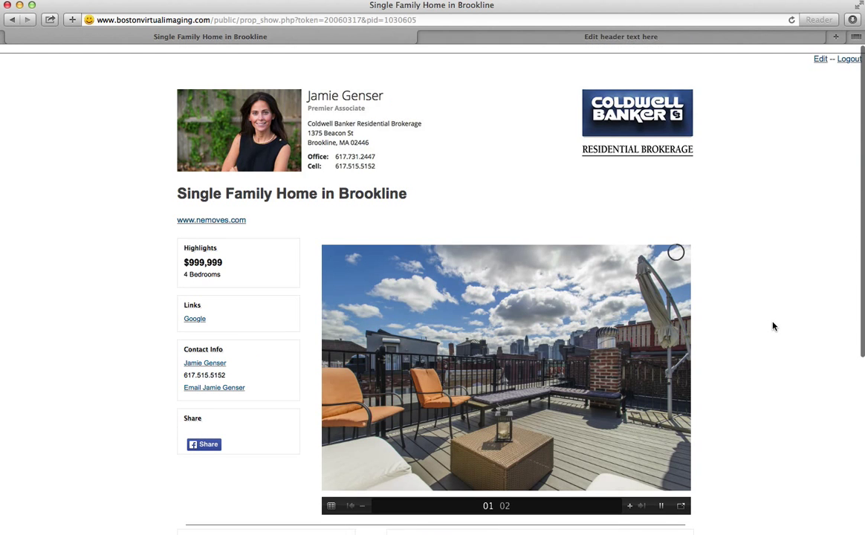
{"action": "scroll", "coordinate": [775, 282], "scroll_direction": "down", "scroll_amount": 1}
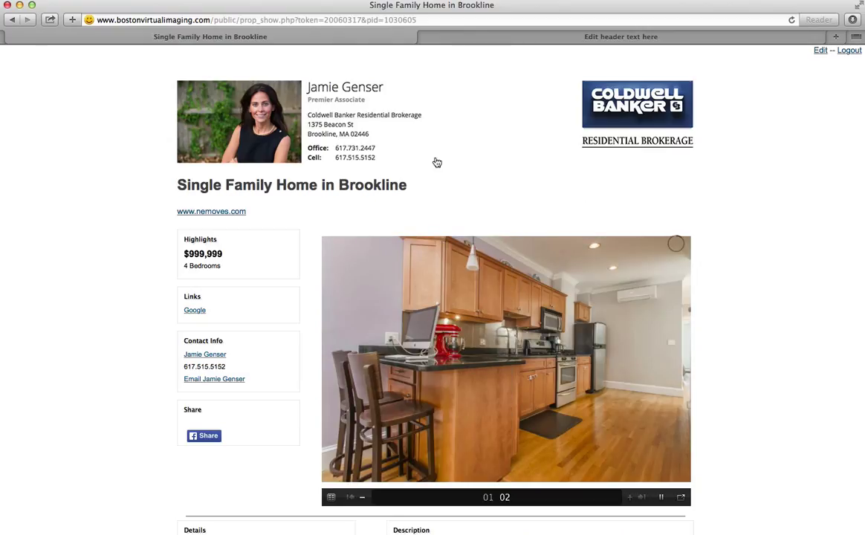
{"action": "key", "text": "super+Tab"}
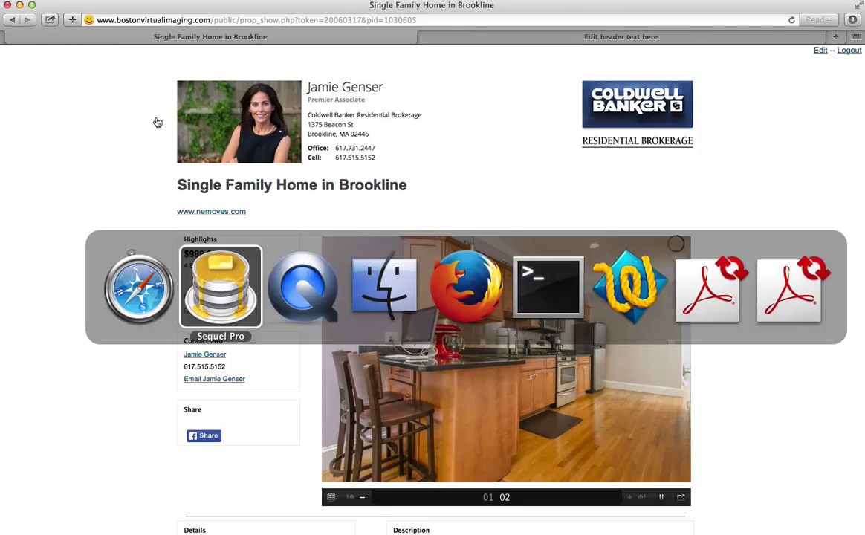
{"action": "key", "text": "Tab"}
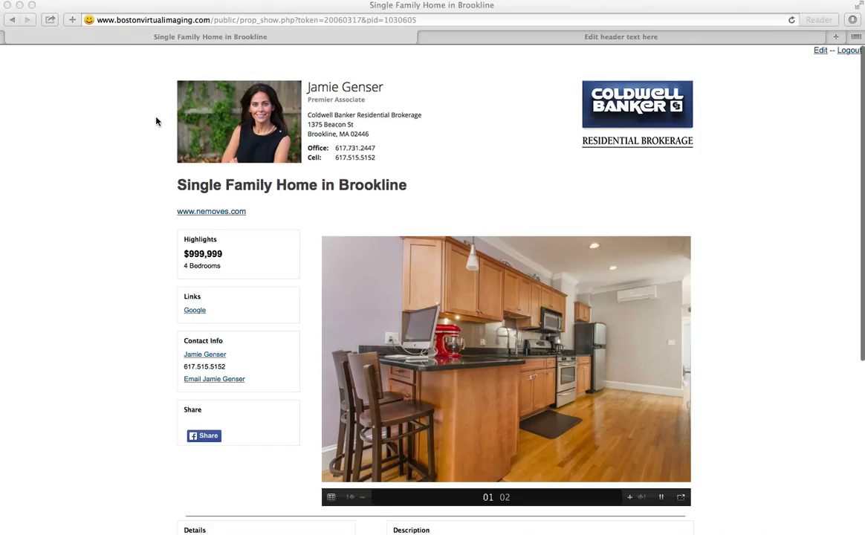